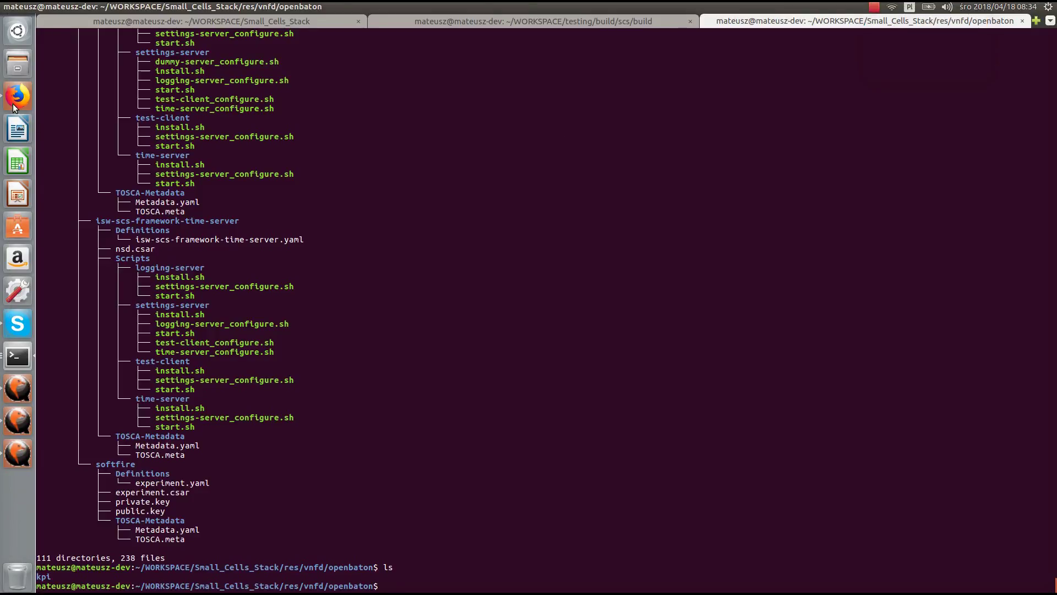
# Start a new resource in SoftFIRE and attach kpi/interoperability/isw-scs-framework/nsd.csar as its package
pyautogui.click(17, 97)
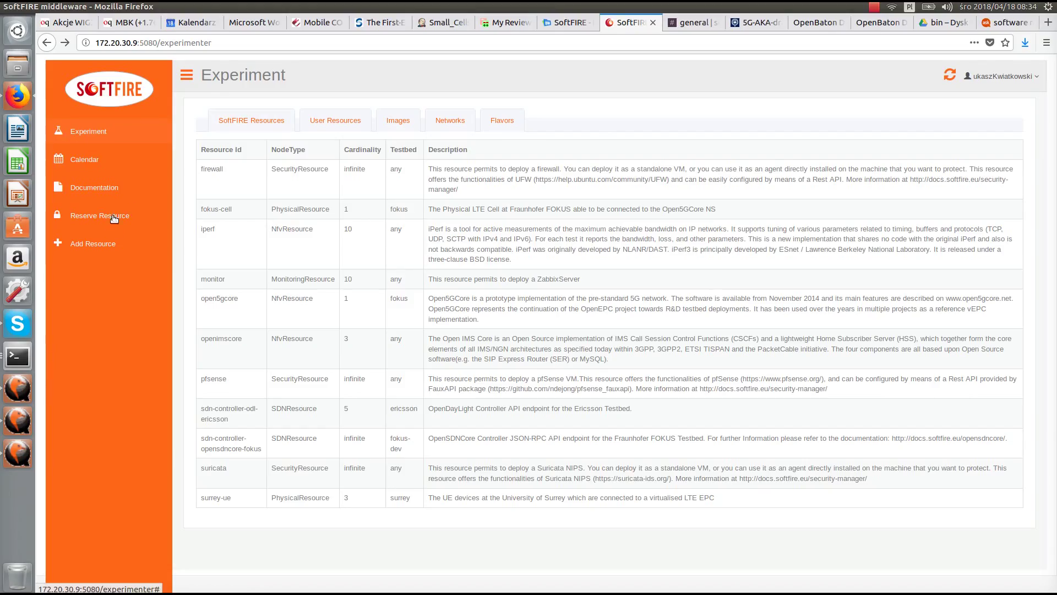
pyautogui.click(88, 242)
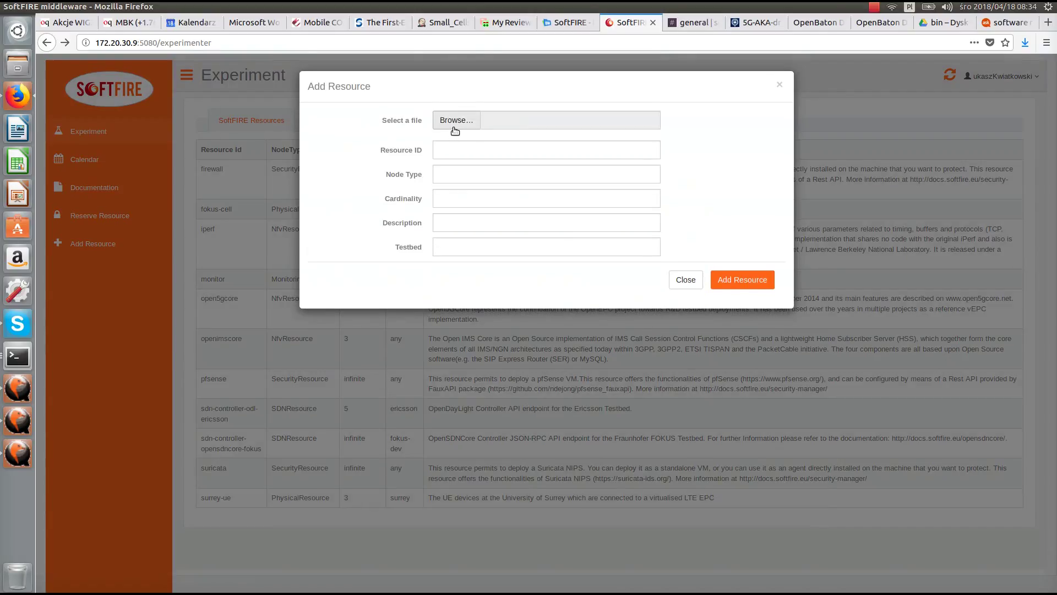
pyautogui.click(455, 122)
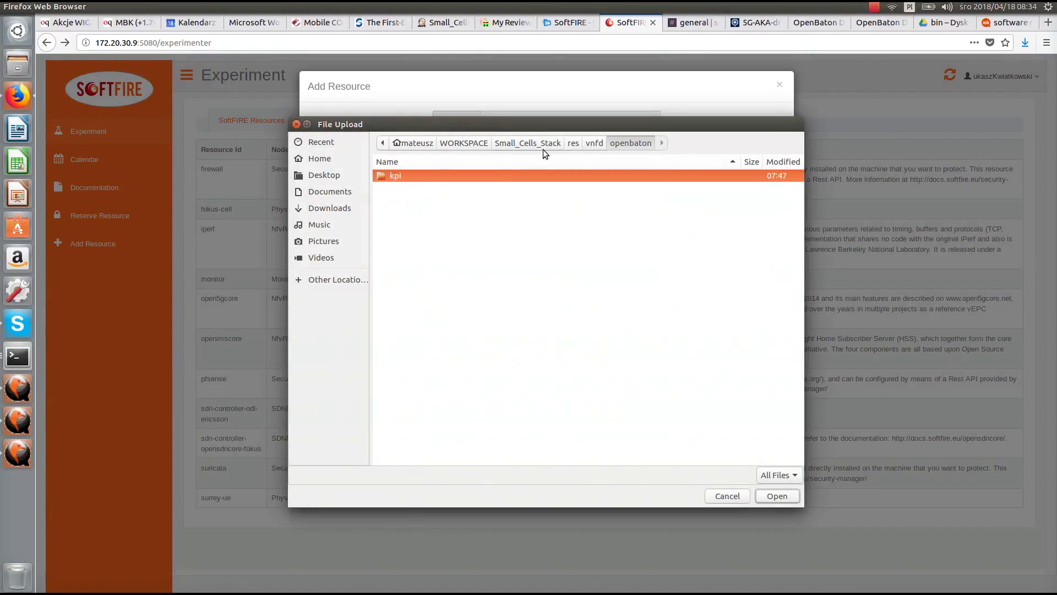
pyautogui.doubleClick(411, 175)
pyautogui.doubleClick(423, 188)
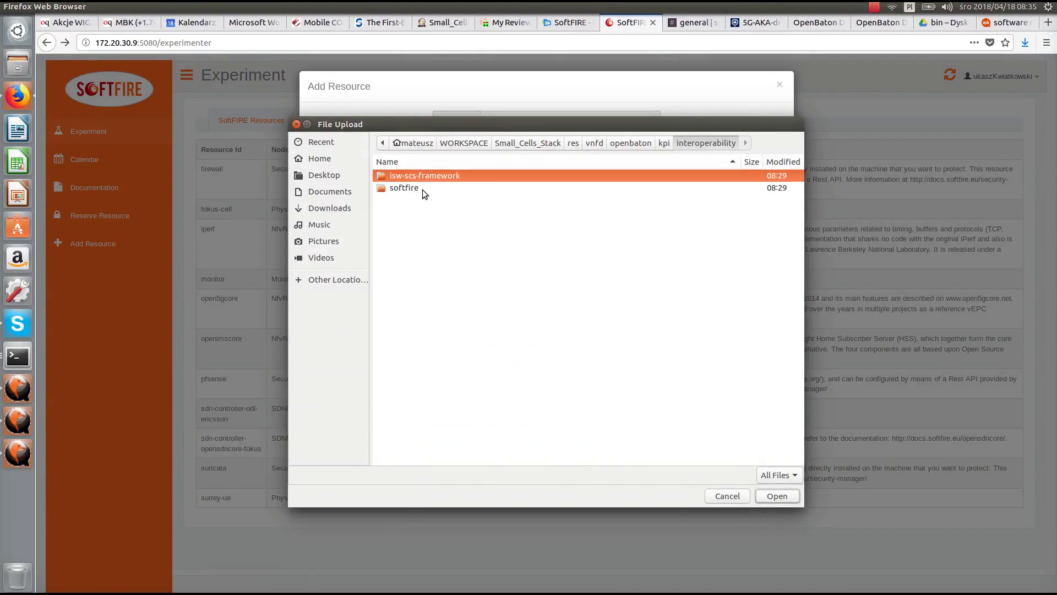
pyautogui.doubleClick(439, 174)
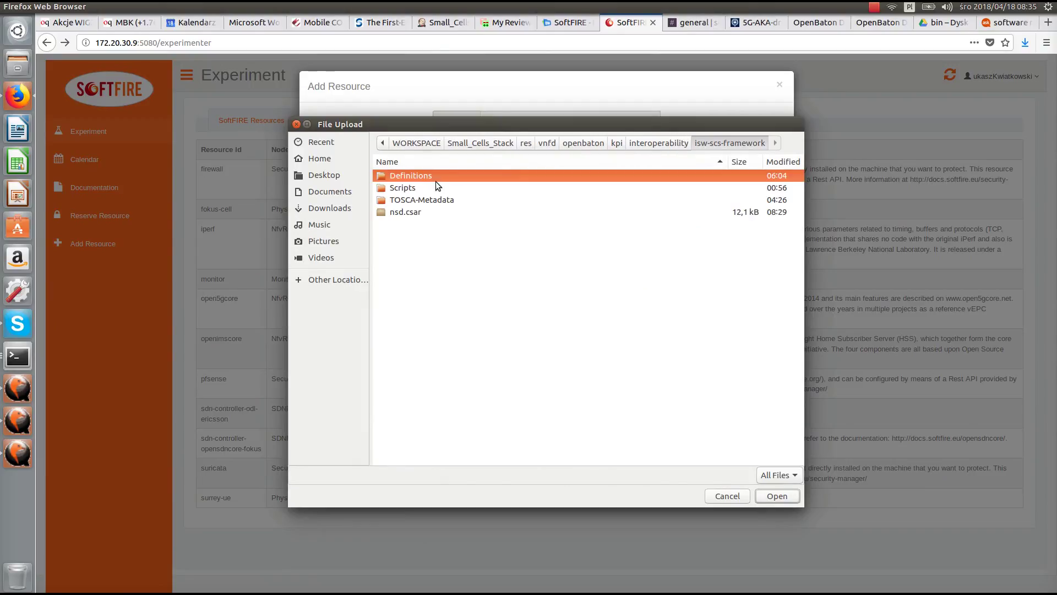
pyautogui.click(423, 212)
pyautogui.doubleClick(422, 210)
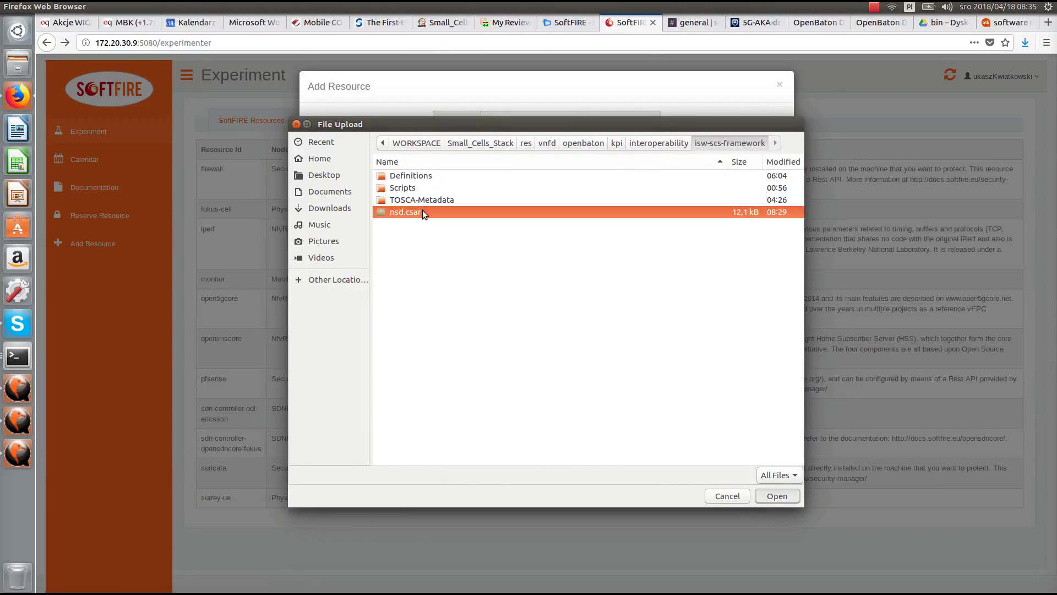
# Set the resource ID to isw-scs-framework and the node type to NfvResource
pyautogui.write('i')
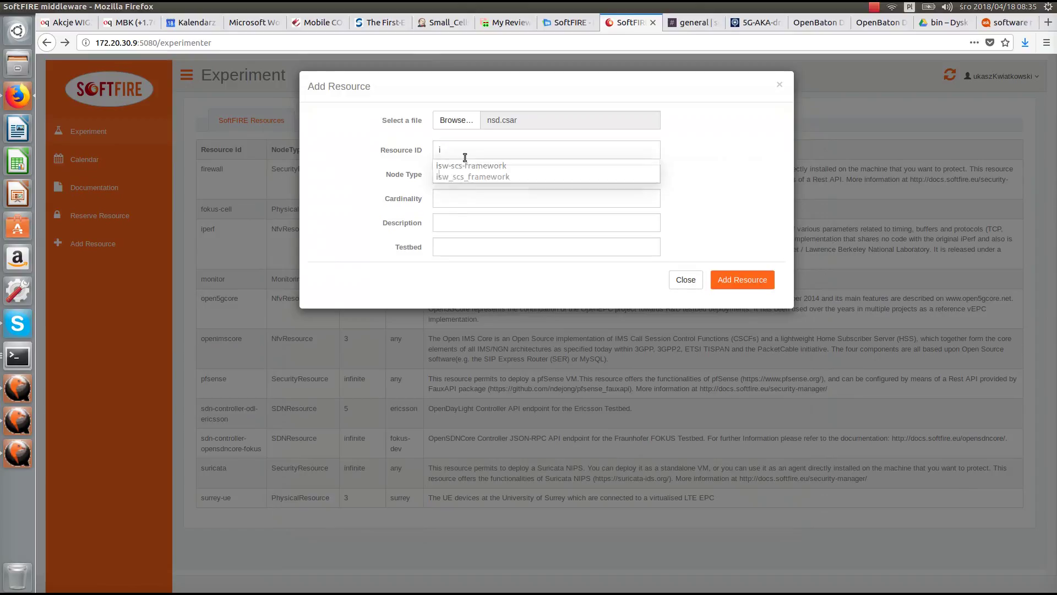
pyautogui.press('Tab')
pyautogui.press('Down')
pyautogui.press('Down')
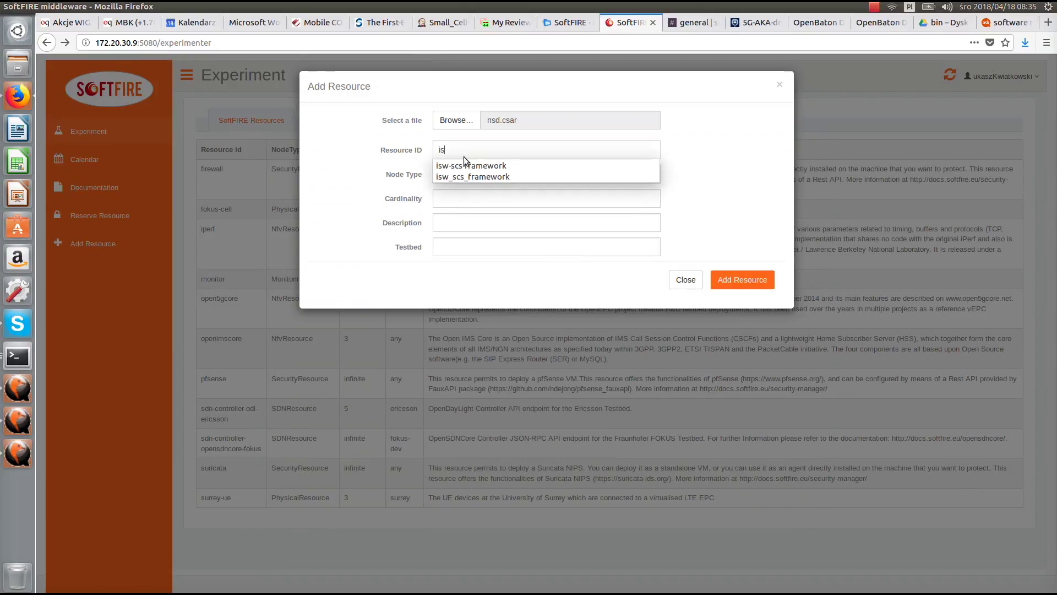
pyautogui.press('Tab')
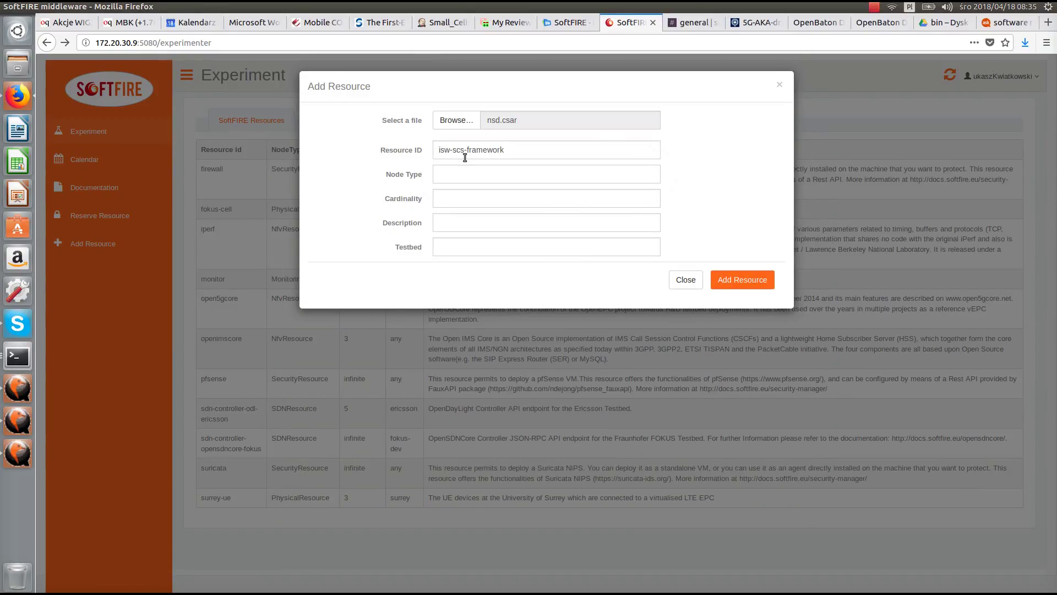
pyautogui.write('N')
pyautogui.press('Down')
pyautogui.press('Tab')
# Set cardinality 1, description 'IS-Wireless SCS Framework NS', testbed any, and submit the resource
pyautogui.write('1')
pyautogui.press('Down')
pyautogui.press('Tab')
pyautogui.press('Down')
pyautogui.press('Down')
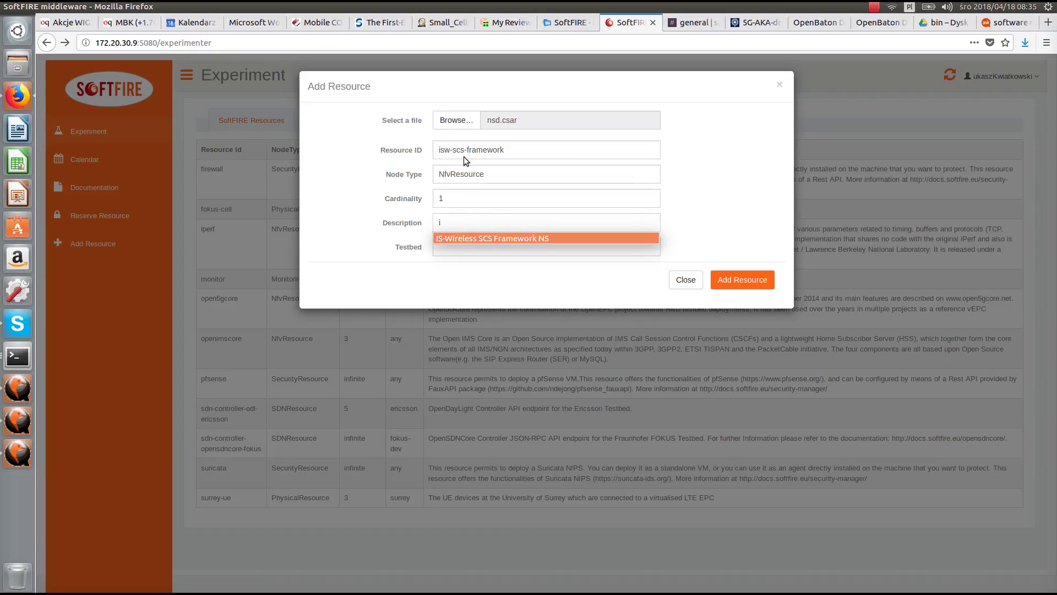
pyautogui.press('Tab')
pyautogui.write('a')
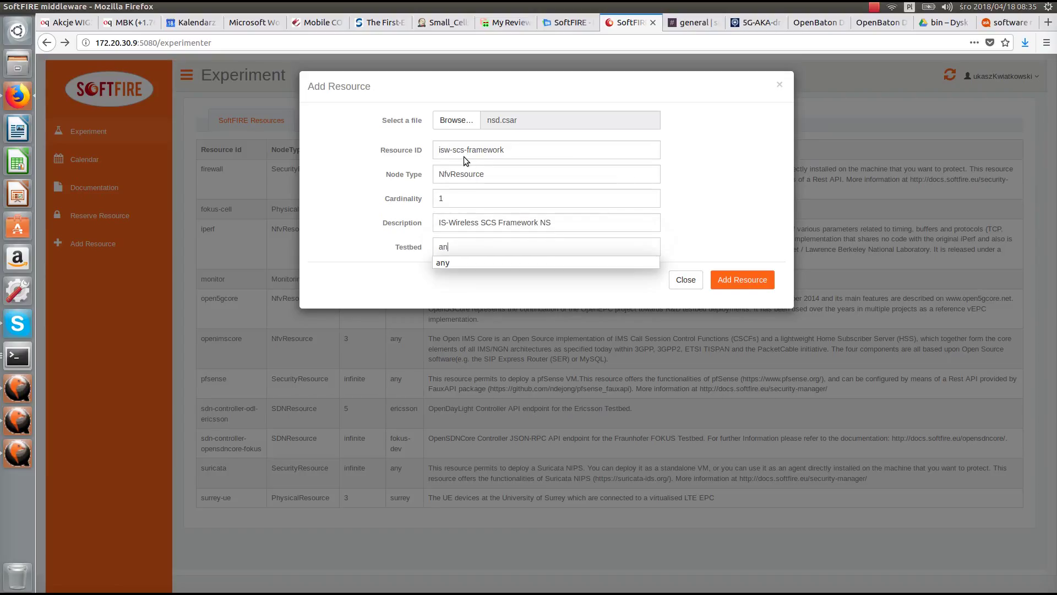
pyautogui.press('Down')
pyautogui.press('Tab')
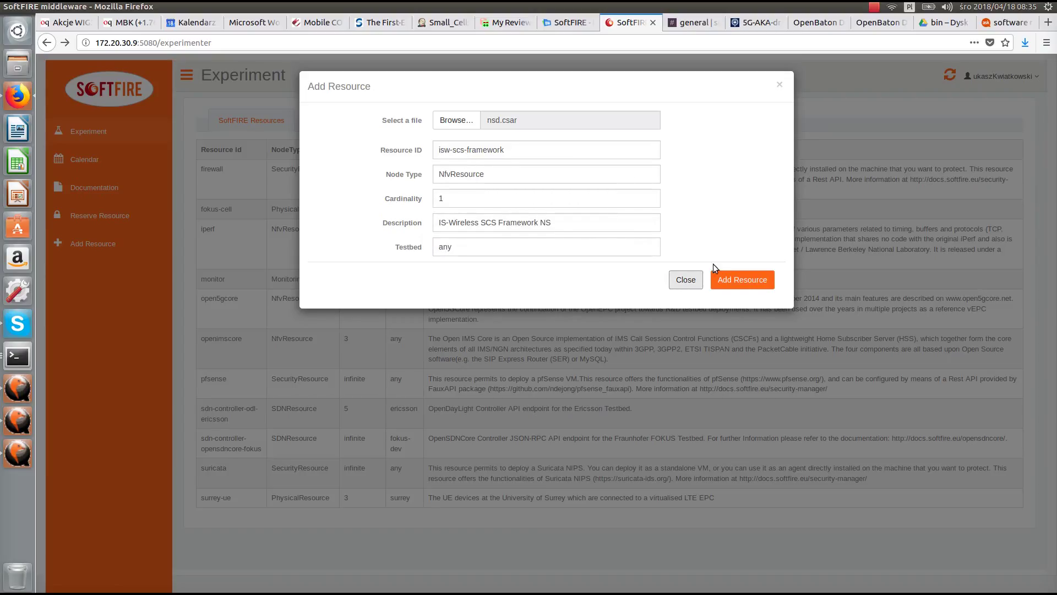
pyautogui.click(720, 276)
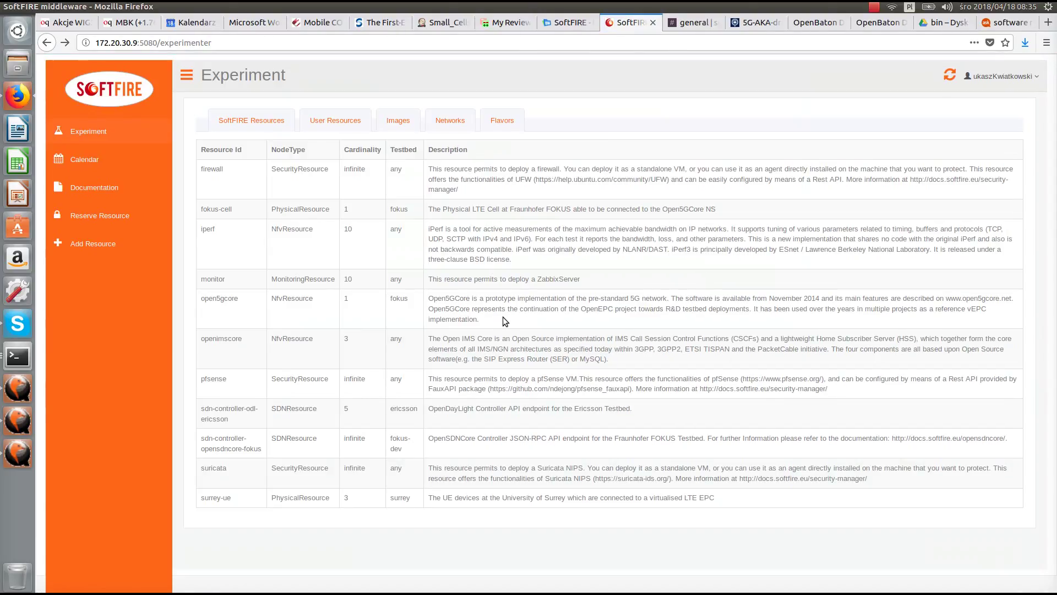
# Upload interoperability/softfire/experiment.csar to reserve the experiment, then deploy it
pyautogui.click(106, 217)
pyautogui.click(487, 181)
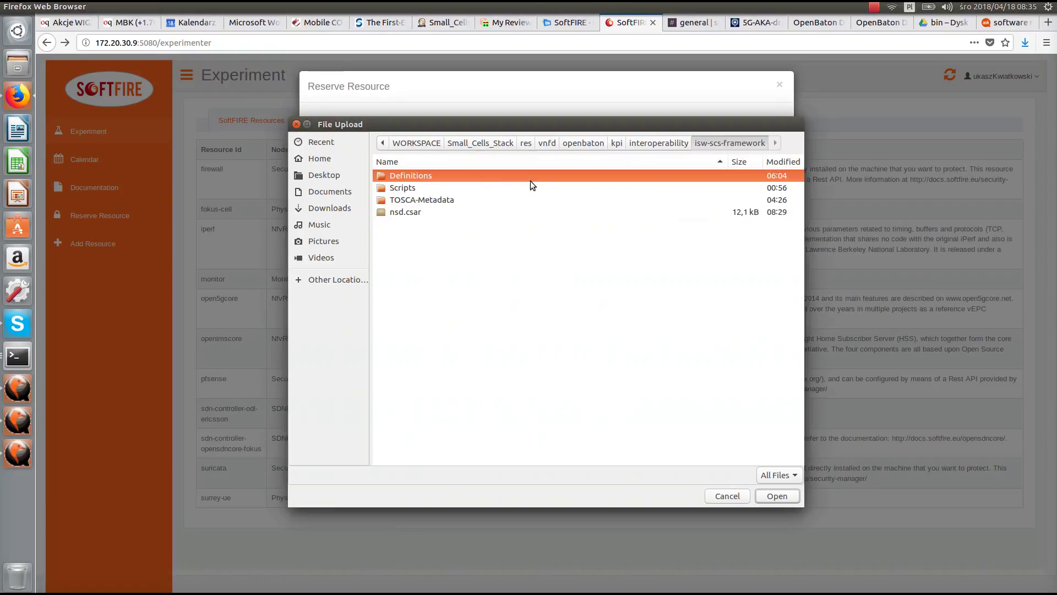
pyautogui.click(656, 142)
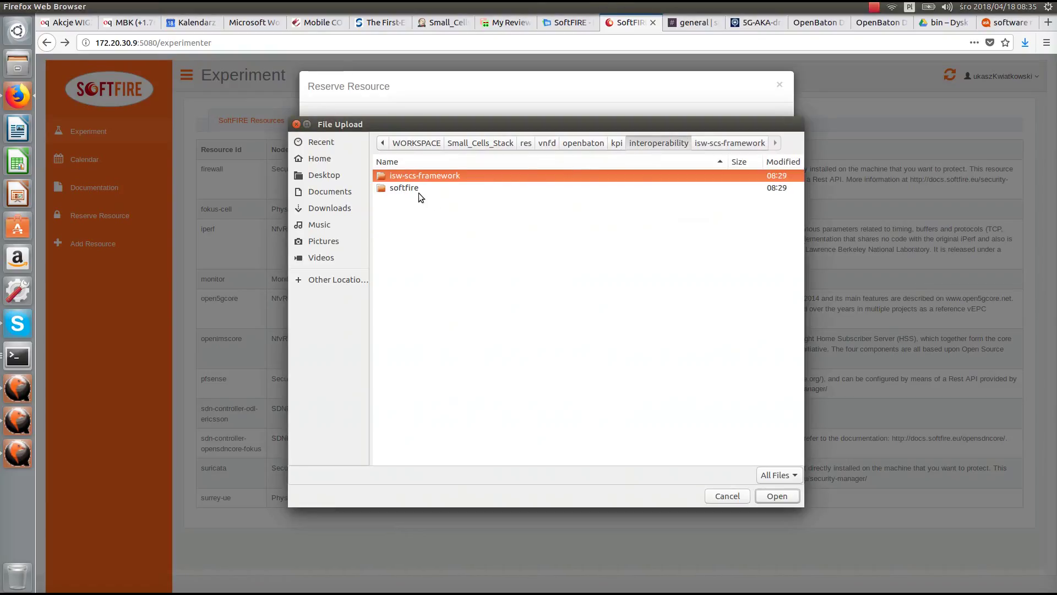
pyautogui.doubleClick(418, 188)
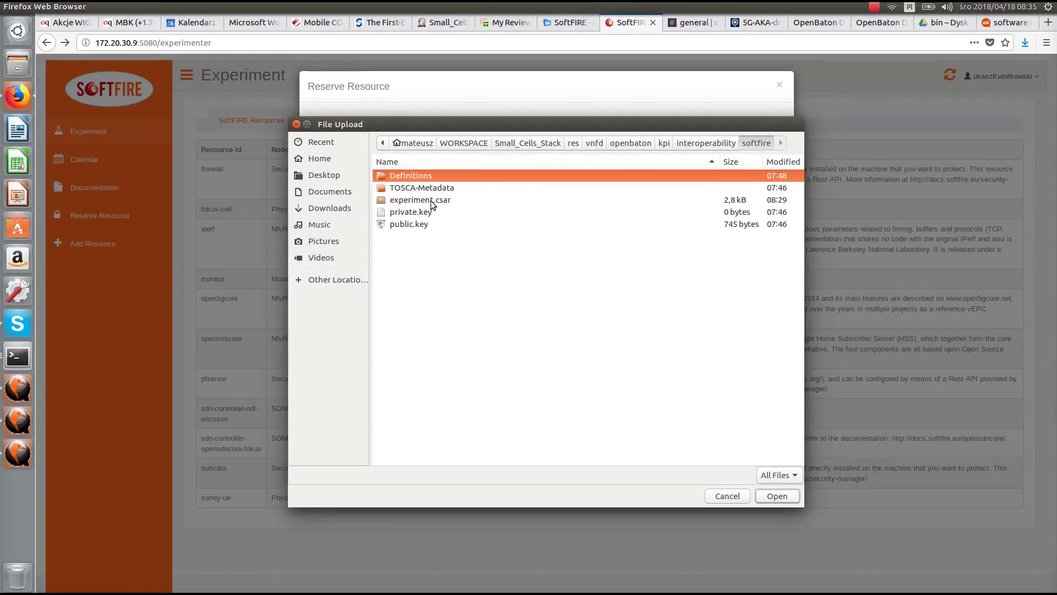
pyautogui.doubleClick(424, 200)
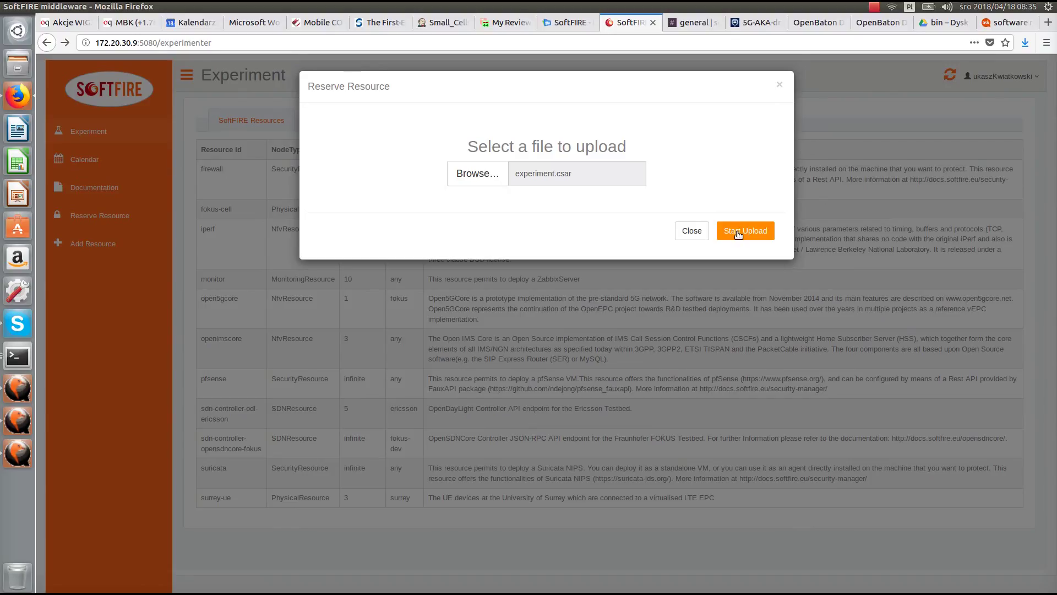
pyautogui.click(738, 232)
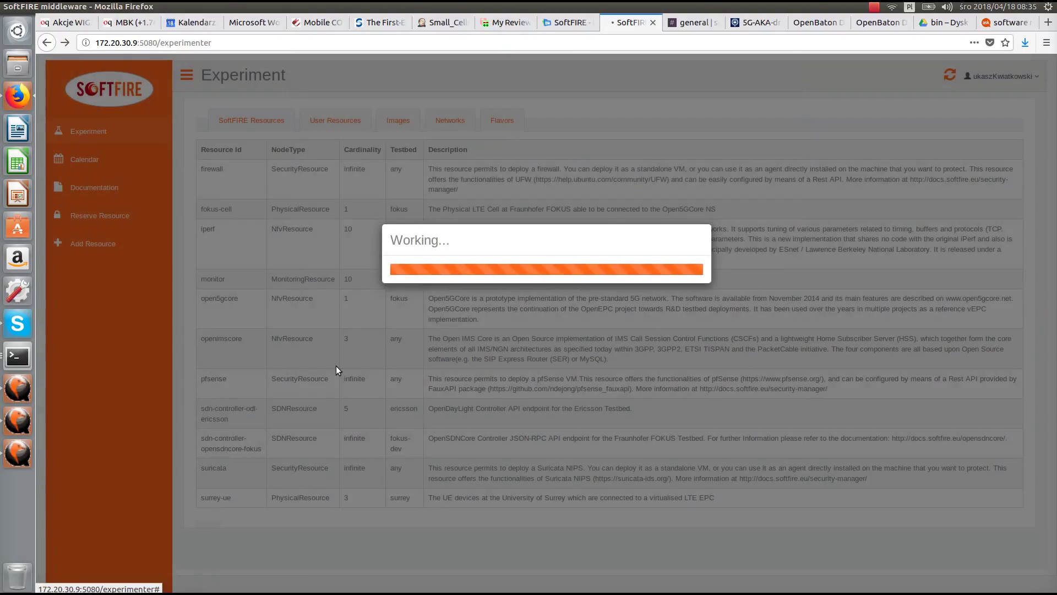
pyautogui.scroll(-6, 256, 346)
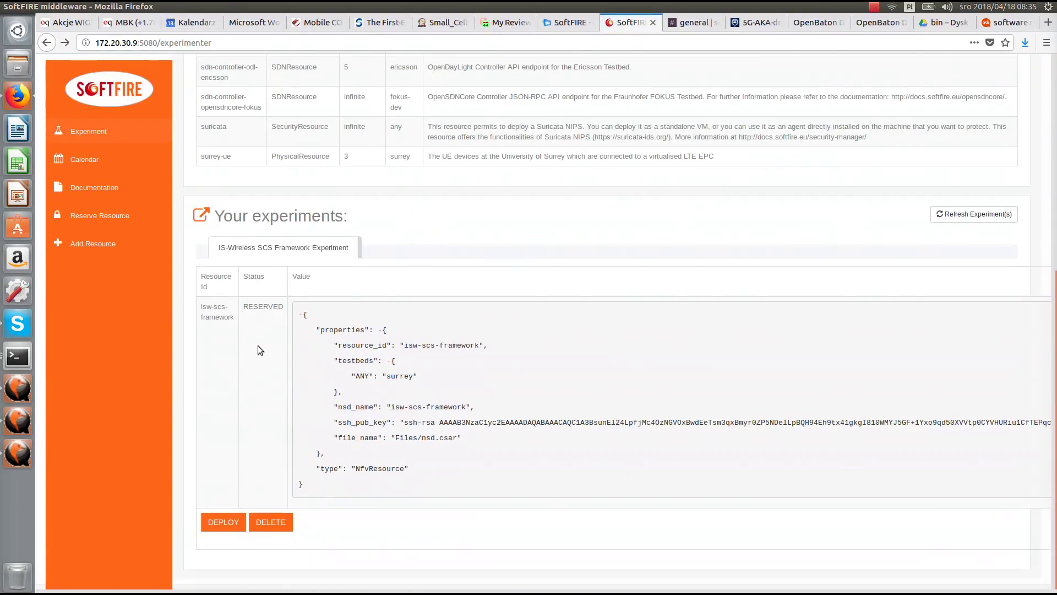
pyautogui.click(224, 521)
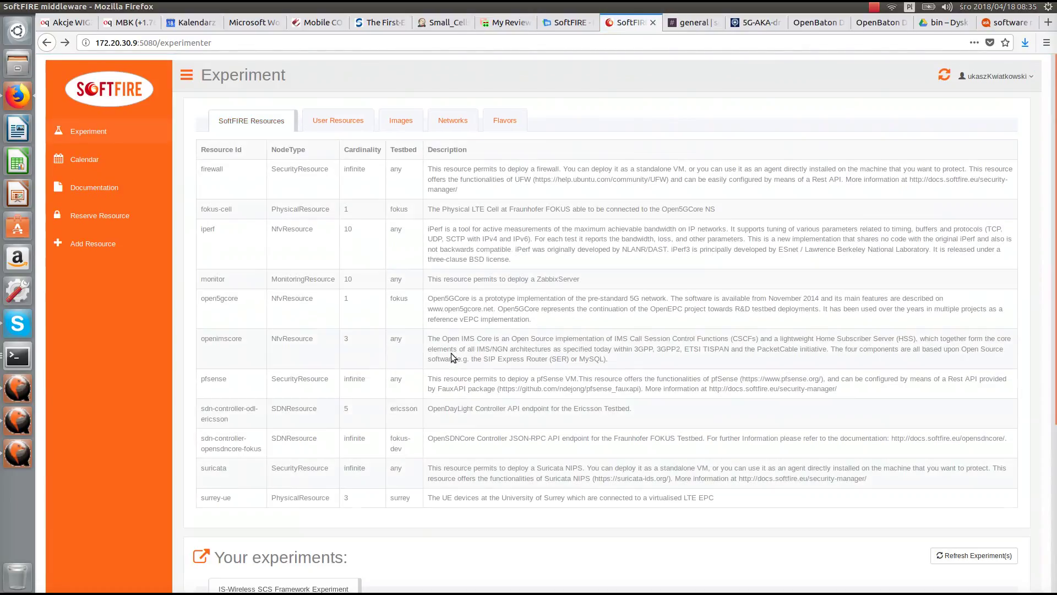
pyautogui.scroll(-4, 451, 358)
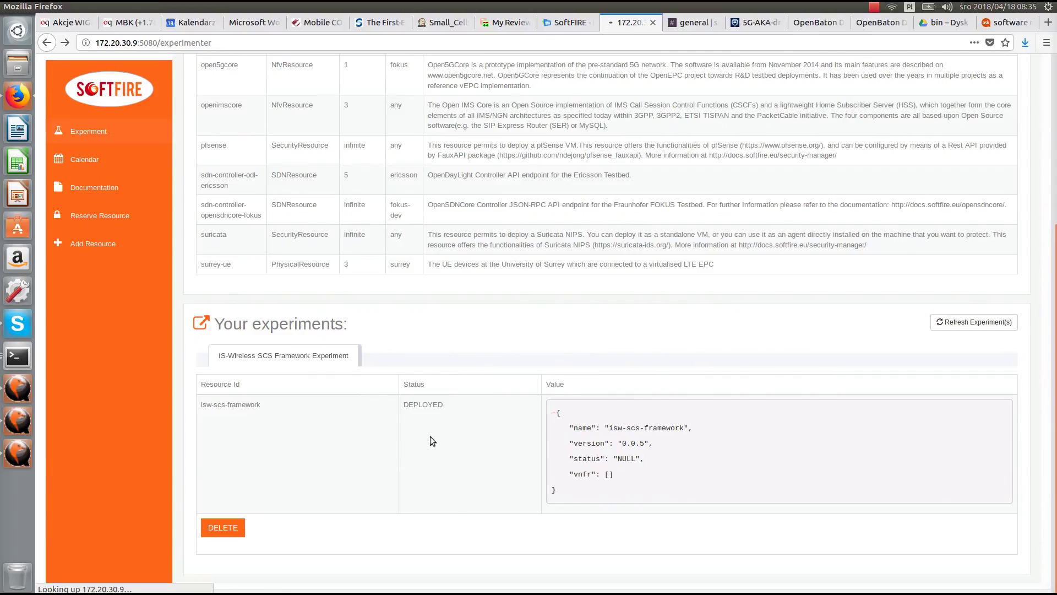
pyautogui.scroll(3, 431, 436)
pyautogui.scroll(-10, 465, 392)
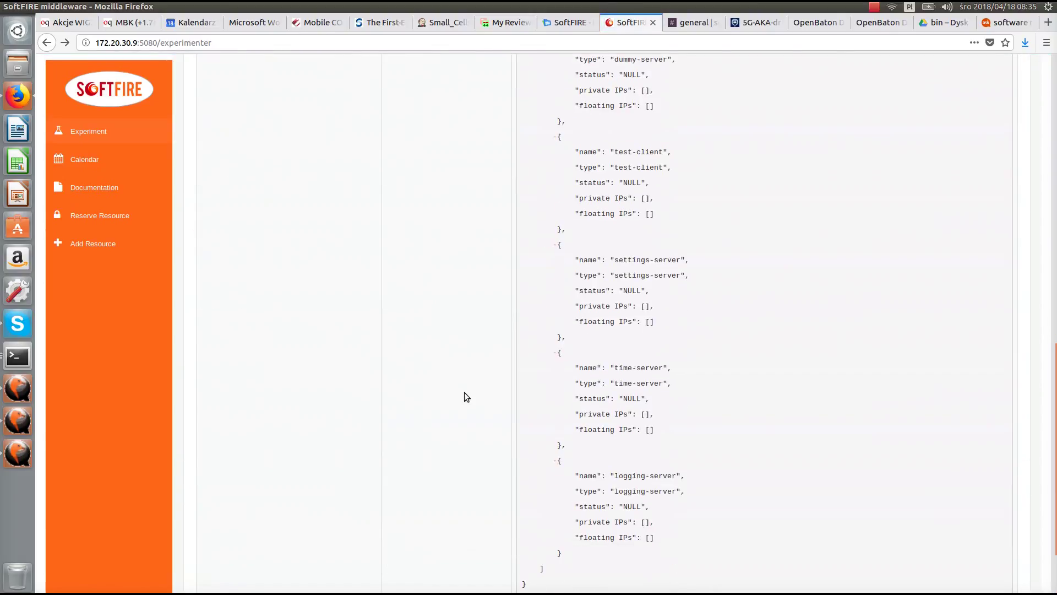
pyautogui.scroll(2, 417, 395)
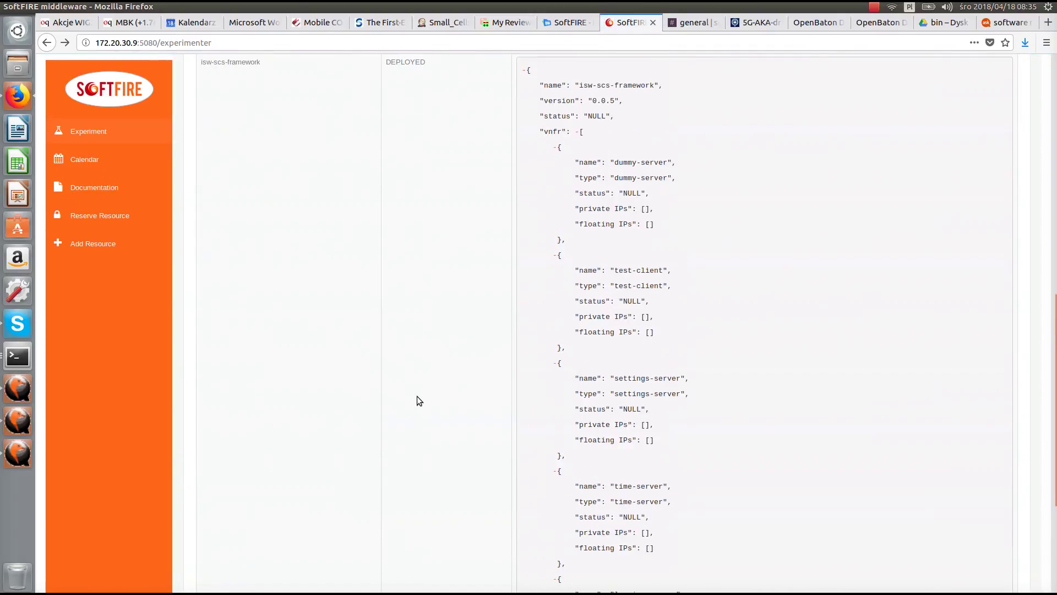
pyautogui.scroll(-4, 417, 395)
pyautogui.scroll(2, 416, 397)
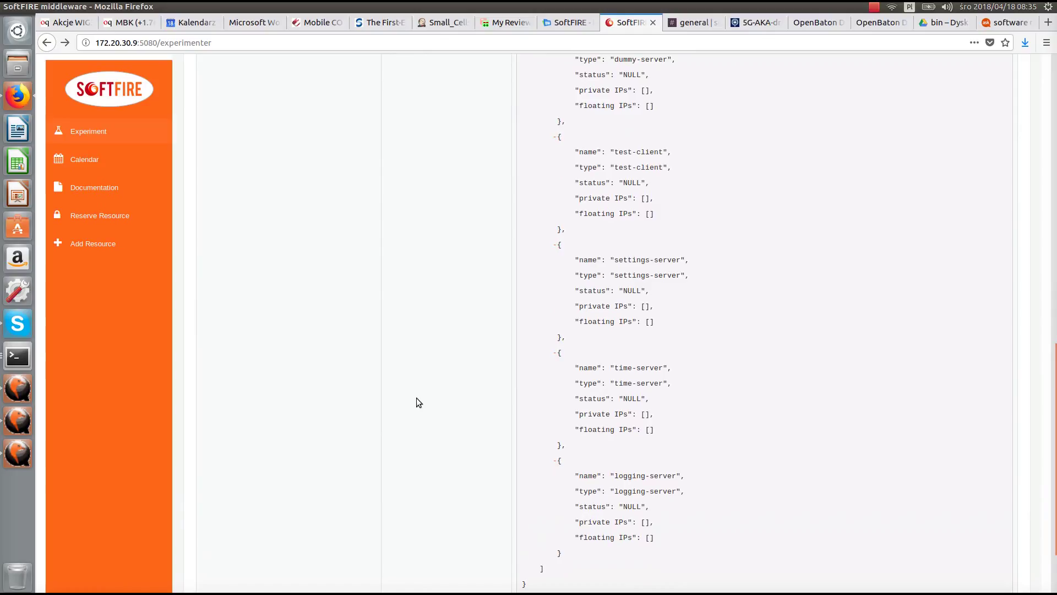
pyautogui.scroll(4, 417, 398)
pyautogui.scroll(-3, 417, 397)
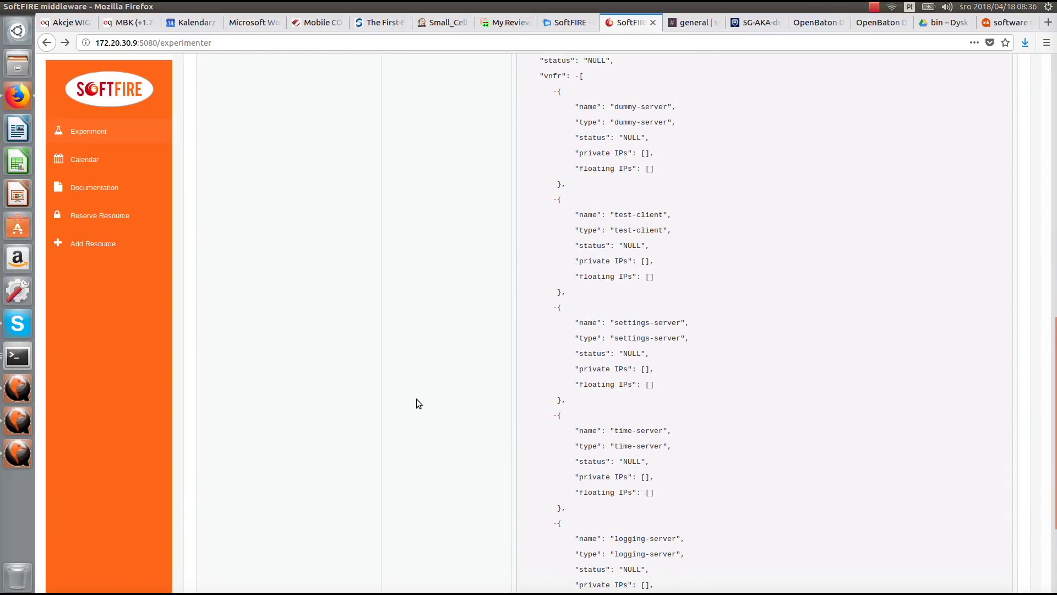
pyautogui.scroll(-4, 416, 399)
pyautogui.scroll(1, 416, 399)
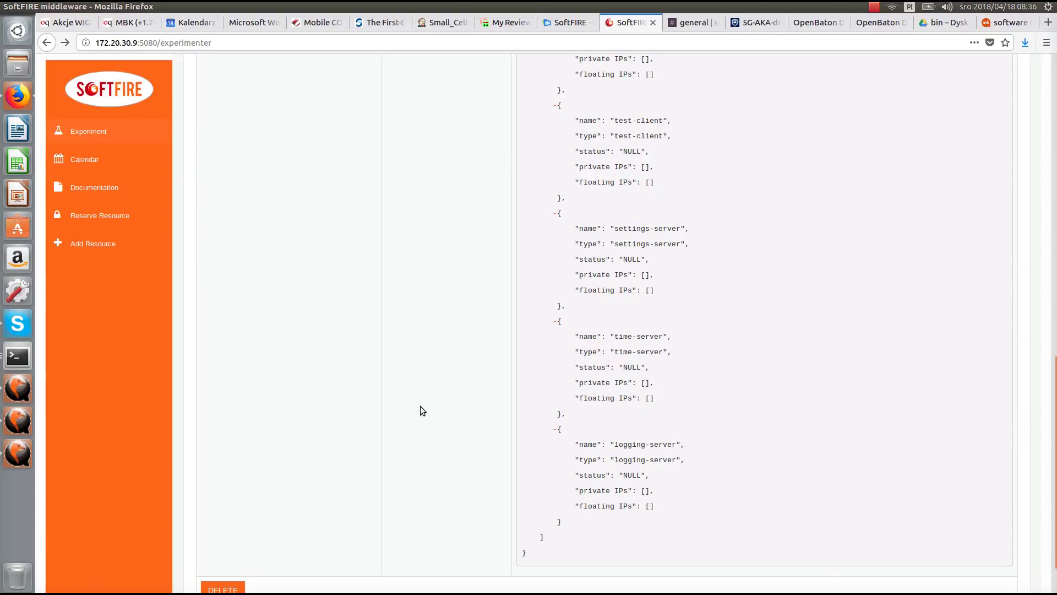
pyautogui.scroll(3, 420, 408)
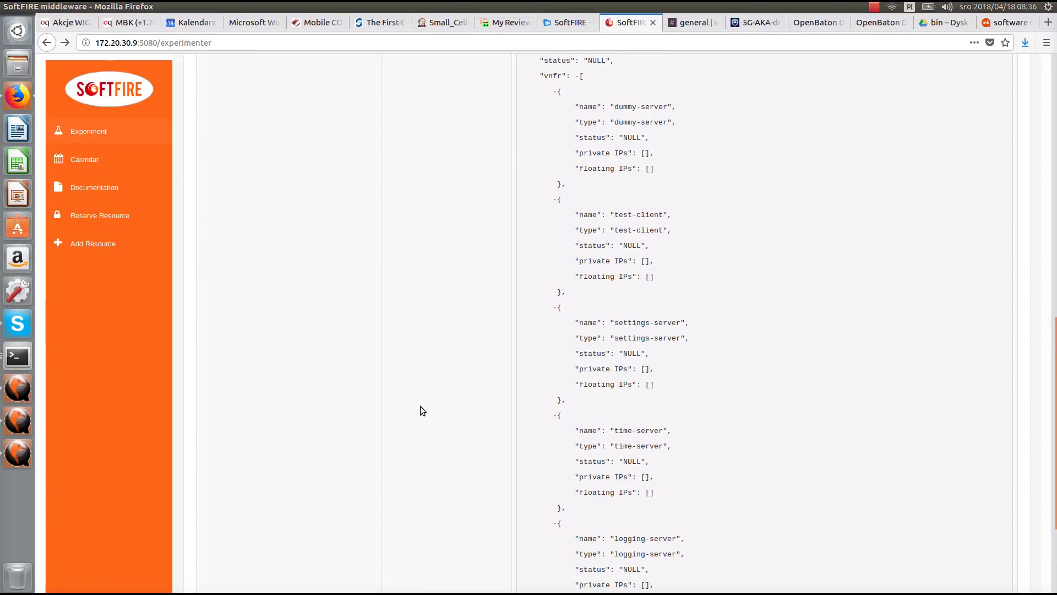
pyautogui.scroll(-2, 420, 410)
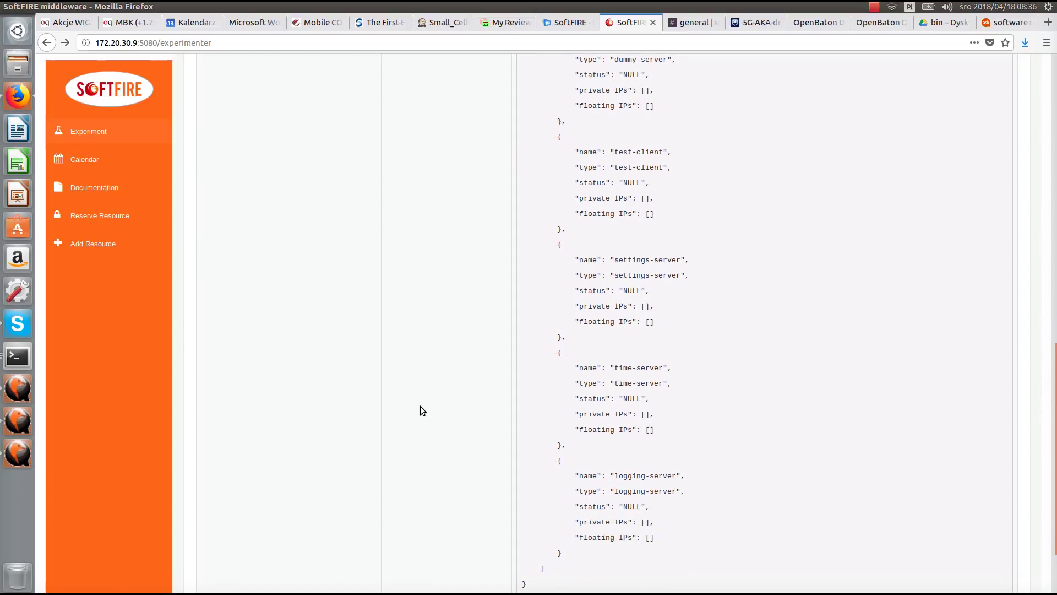
# Reload the experimenter page twice, scrolling the JSON to check each VNF's status
pyautogui.press('F5')
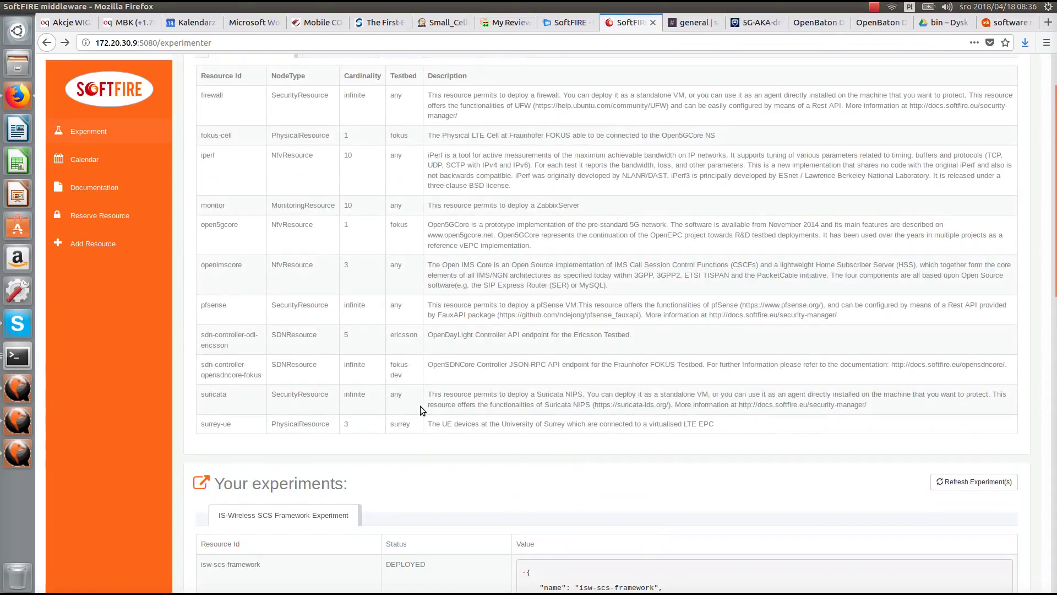
pyautogui.scroll(-6, 420, 410)
pyautogui.scroll(-5, 421, 410)
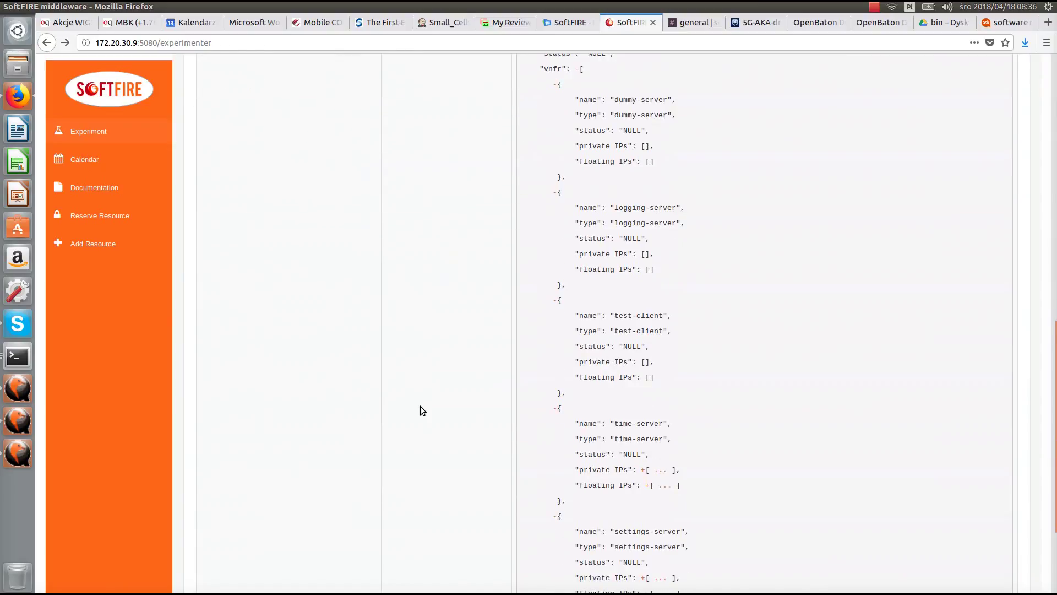
pyautogui.scroll(-1, 420, 406)
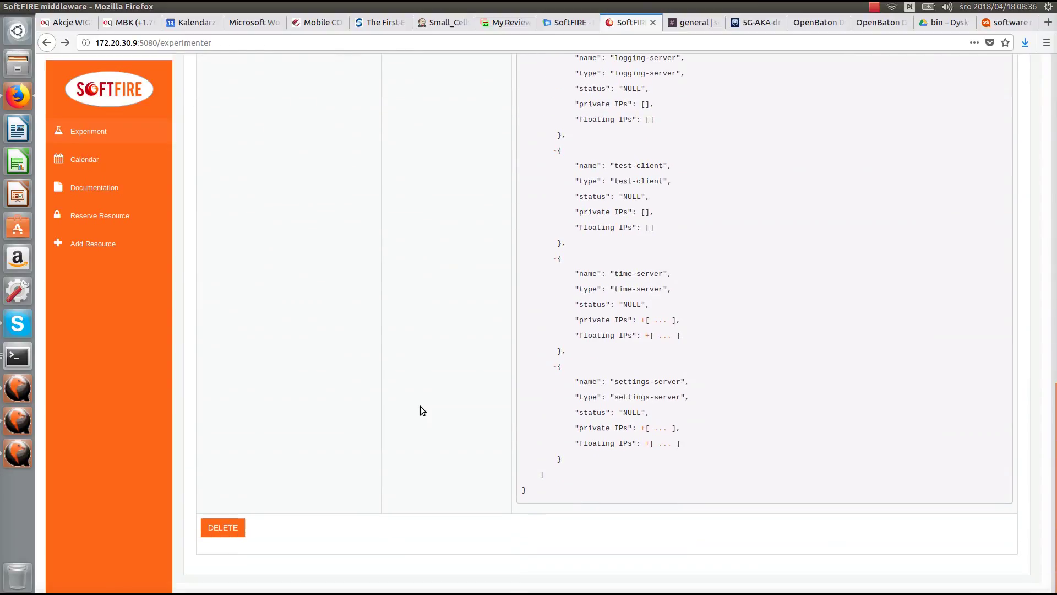
pyautogui.scroll(6, 421, 406)
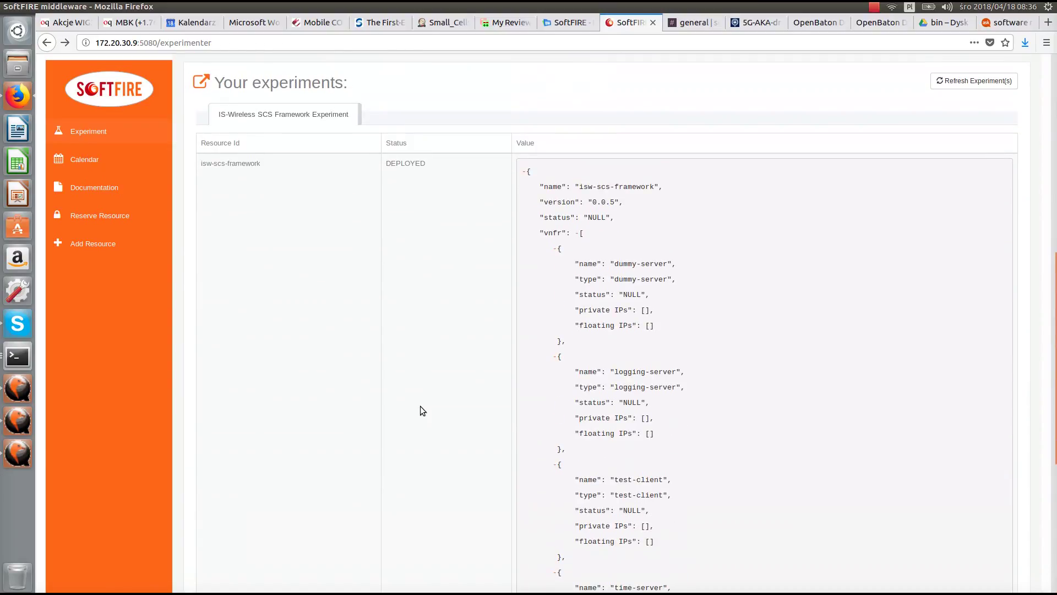
pyautogui.press('F5')
pyautogui.scroll(-1, 420, 411)
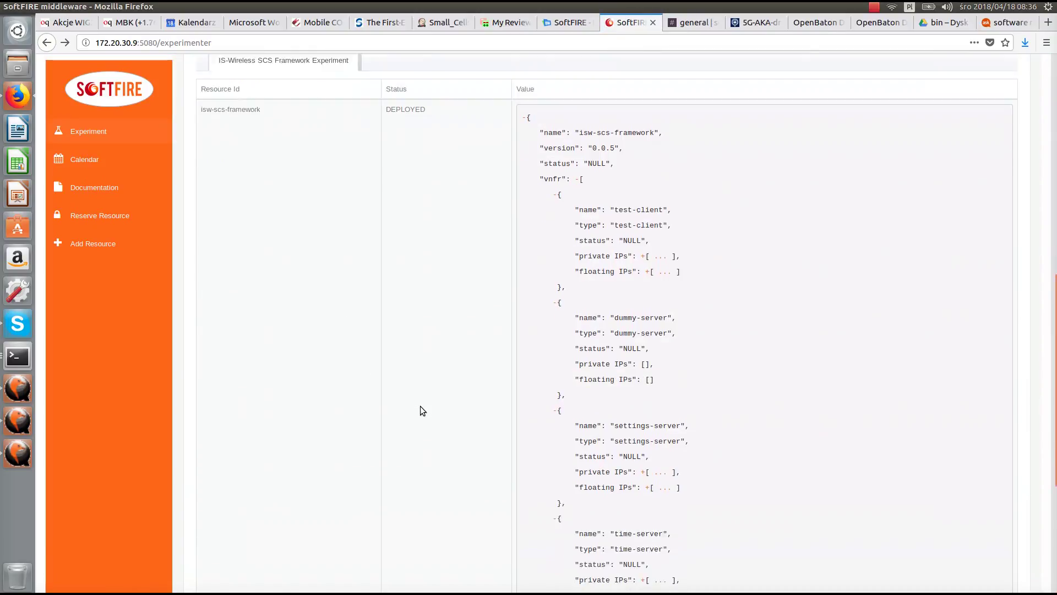
pyautogui.scroll(-4, 421, 406)
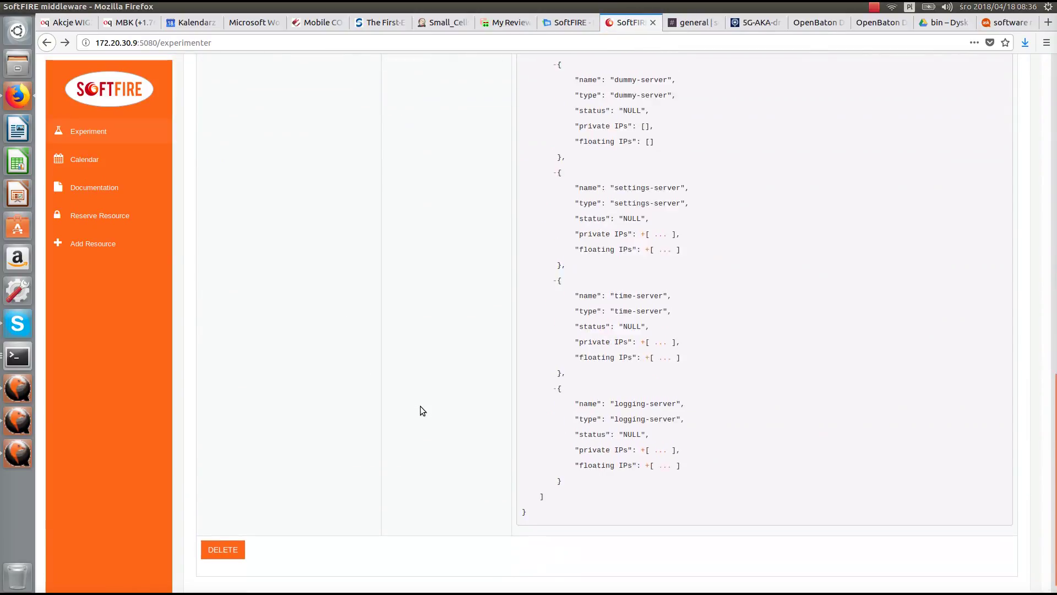
pyautogui.scroll(4, 420, 407)
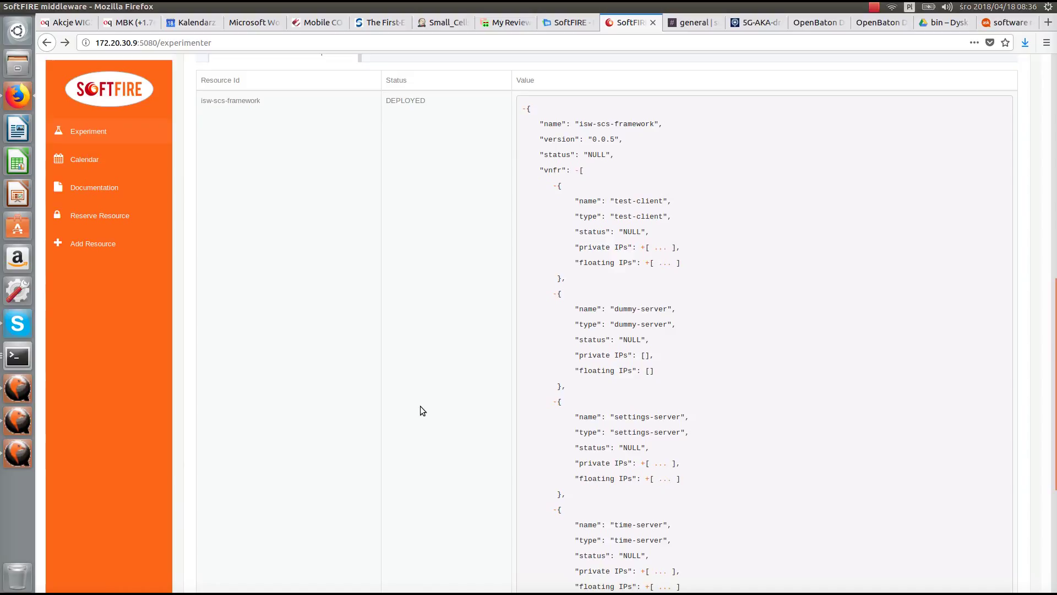
# Scroll through the JSON to confirm all five VNFs, including logging-server, list private and floating IPs
pyautogui.scroll(10, 420, 405)
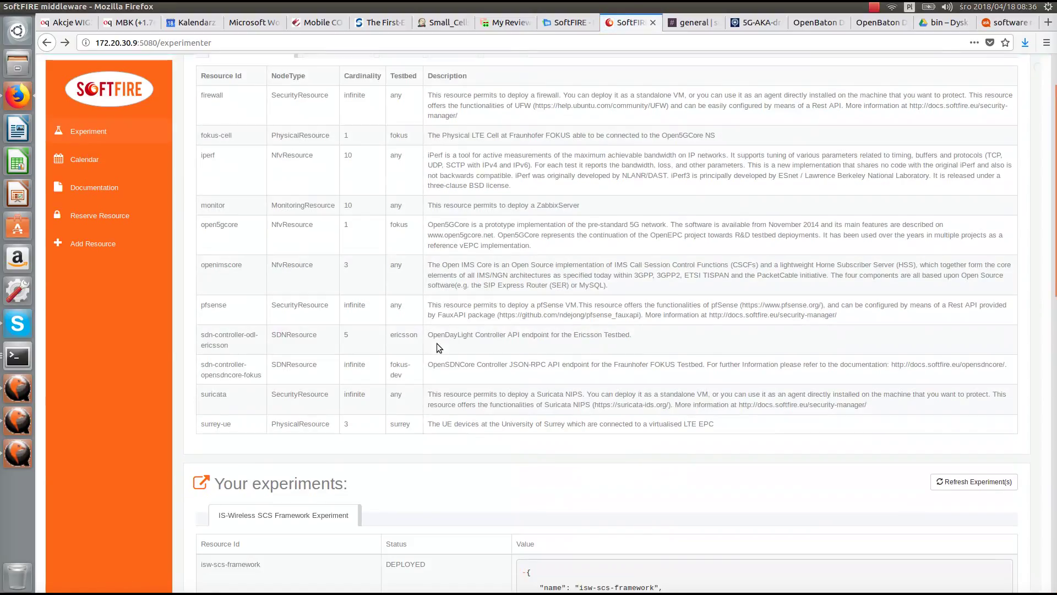
pyautogui.scroll(-1, 437, 342)
pyautogui.scroll(-7, 437, 343)
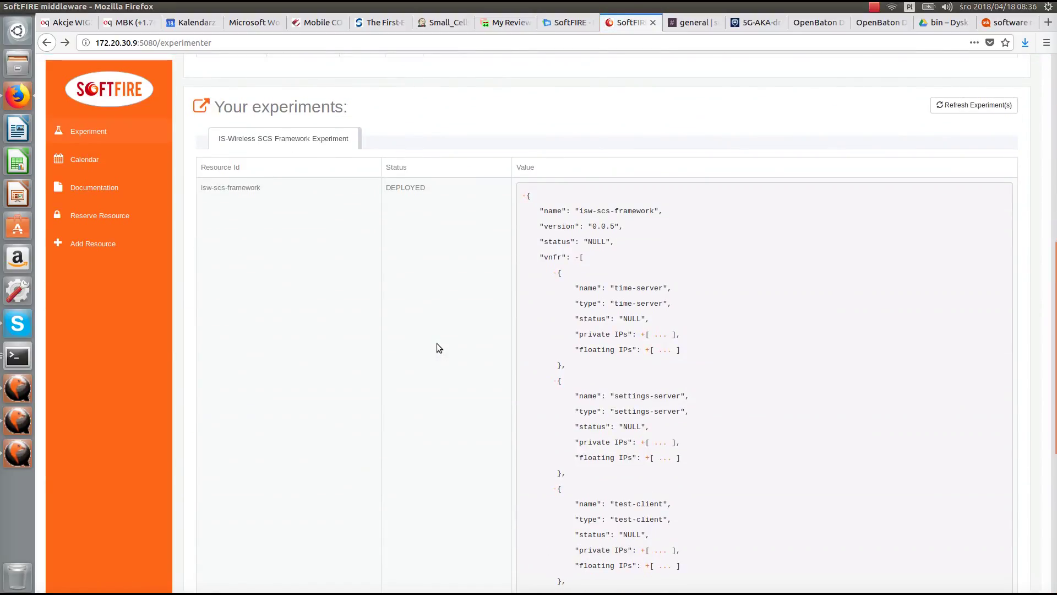
pyautogui.scroll(-4, 438, 342)
pyautogui.scroll(-2, 438, 342)
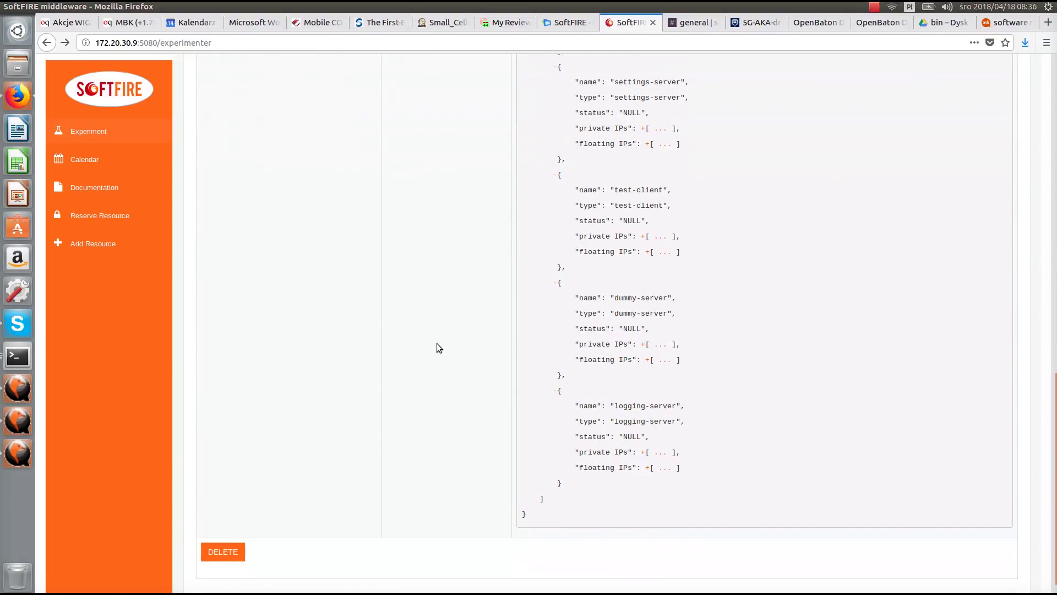
pyautogui.scroll(6, 438, 343)
pyautogui.scroll(-1, 439, 347)
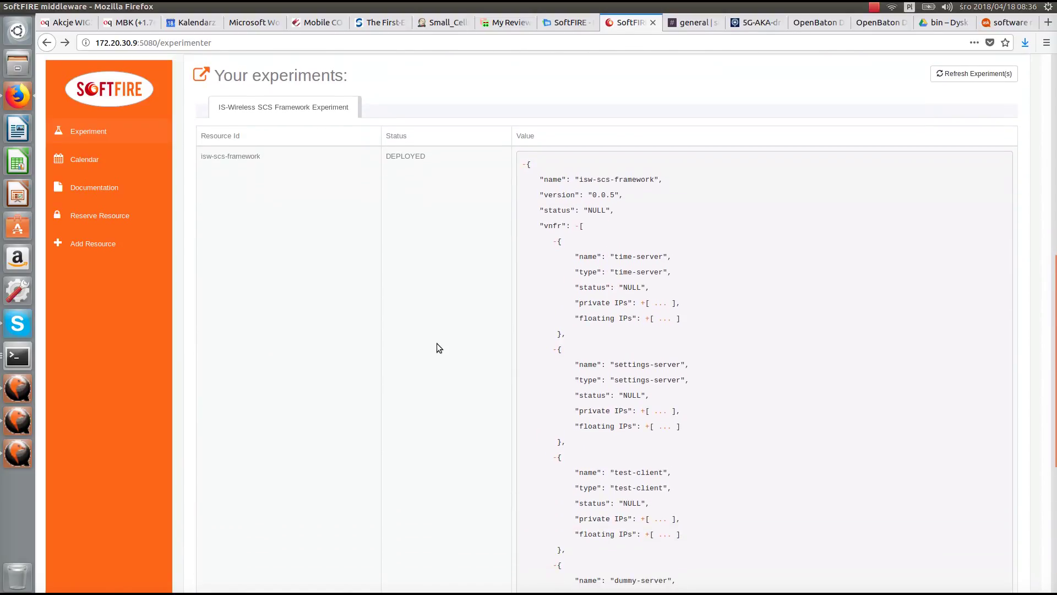
pyautogui.scroll(-1, 437, 343)
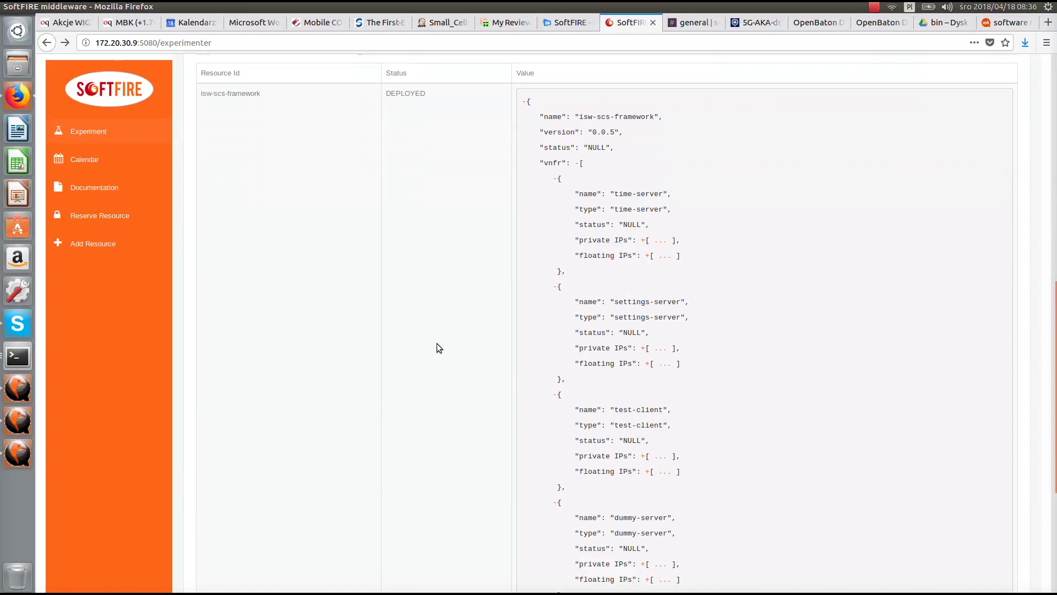
pyautogui.scroll(-4, 439, 347)
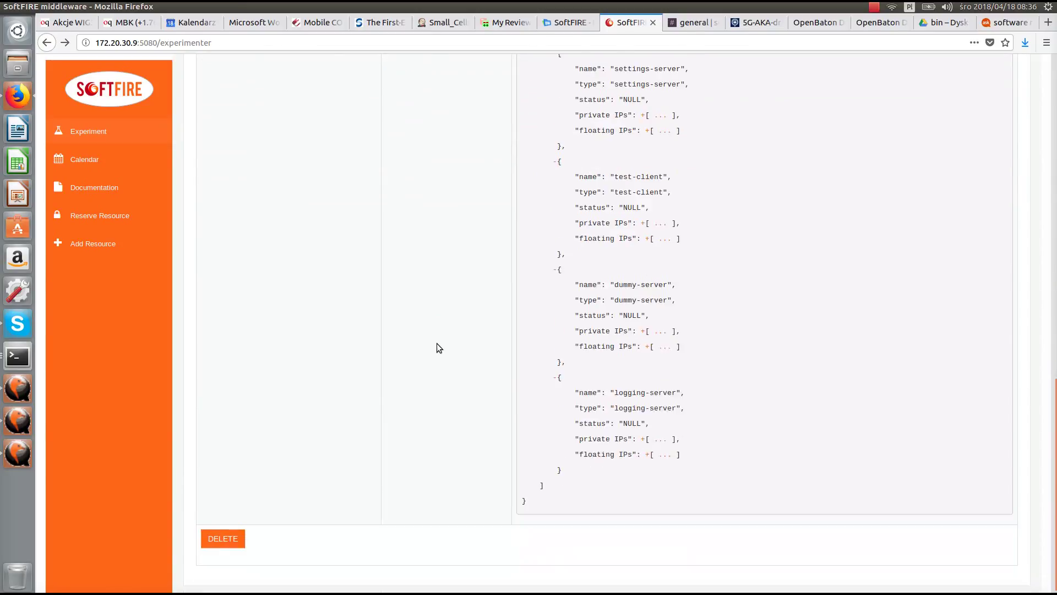
pyautogui.scroll(3, 437, 344)
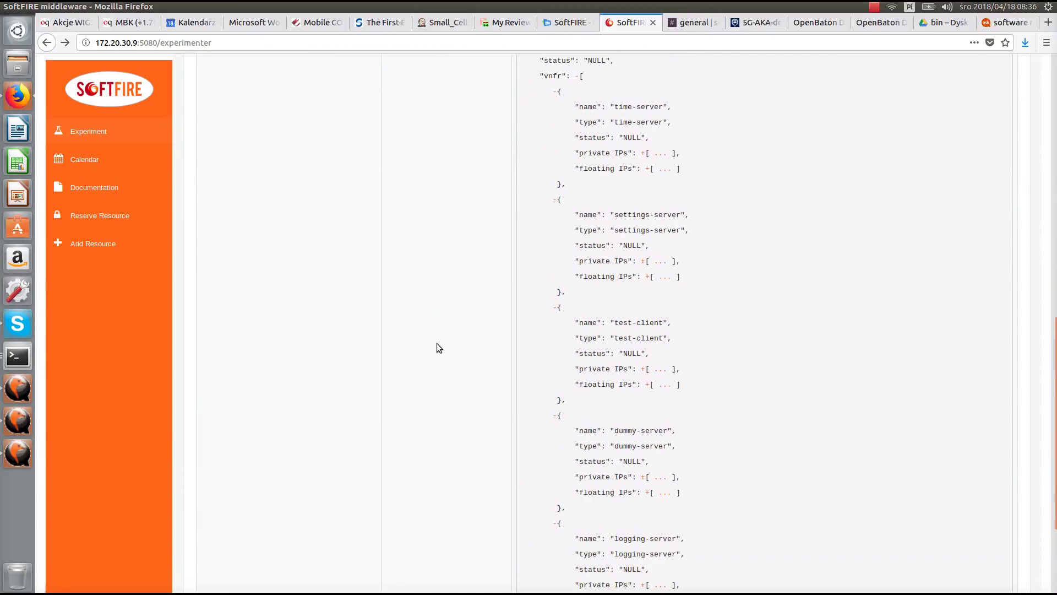
pyautogui.scroll(2, 439, 347)
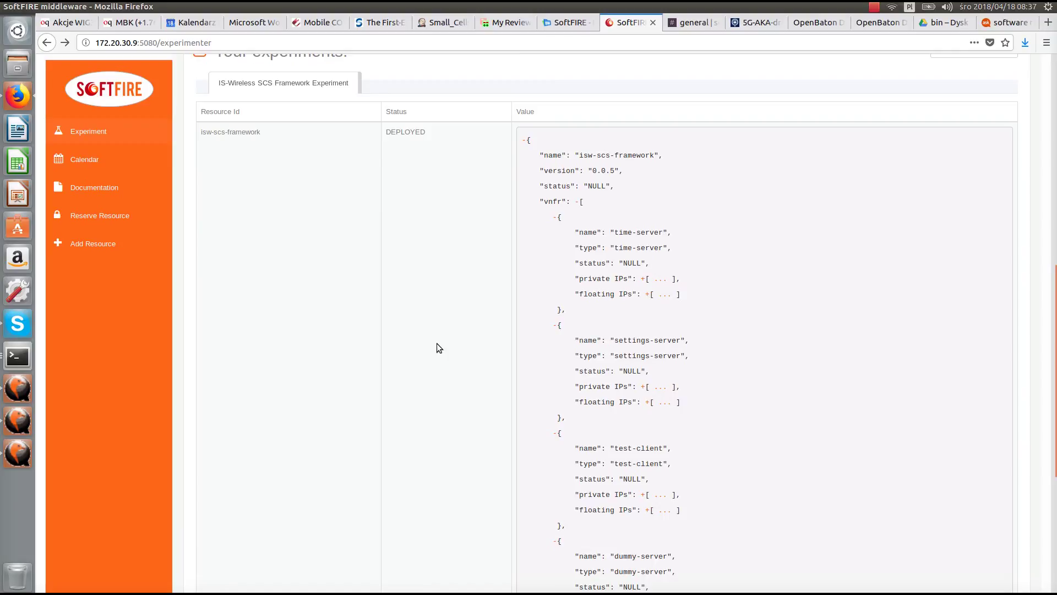
pyautogui.scroll(-5, 436, 343)
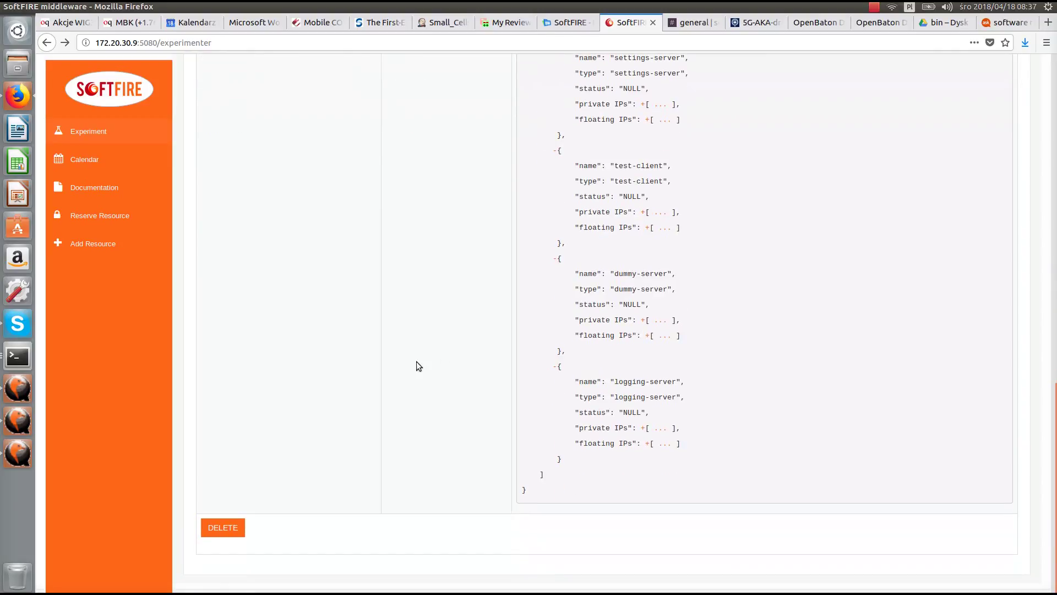
pyautogui.scroll(4, 411, 370)
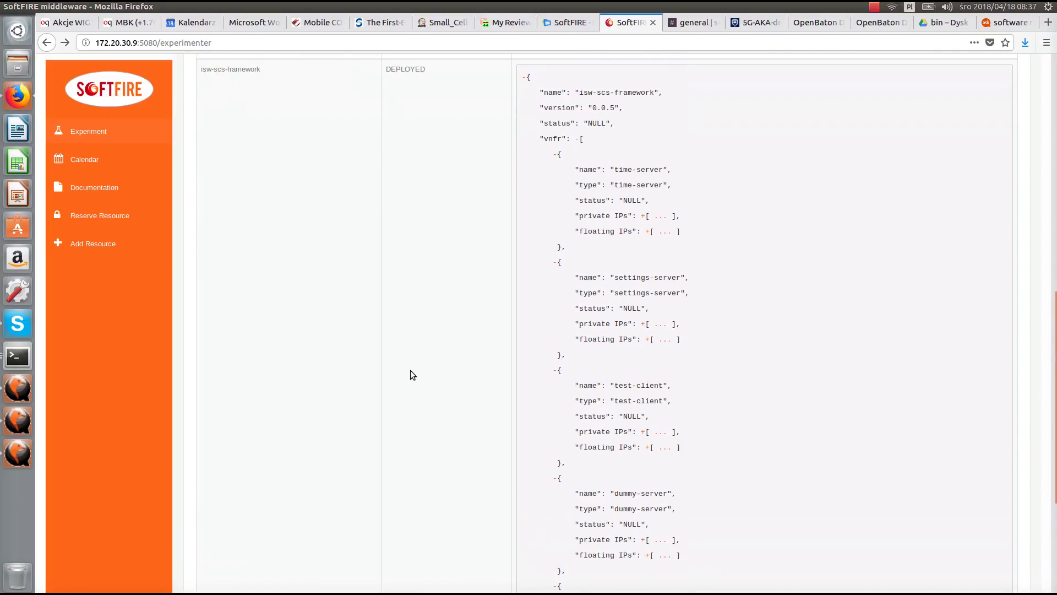
pyautogui.scroll(-4, 411, 374)
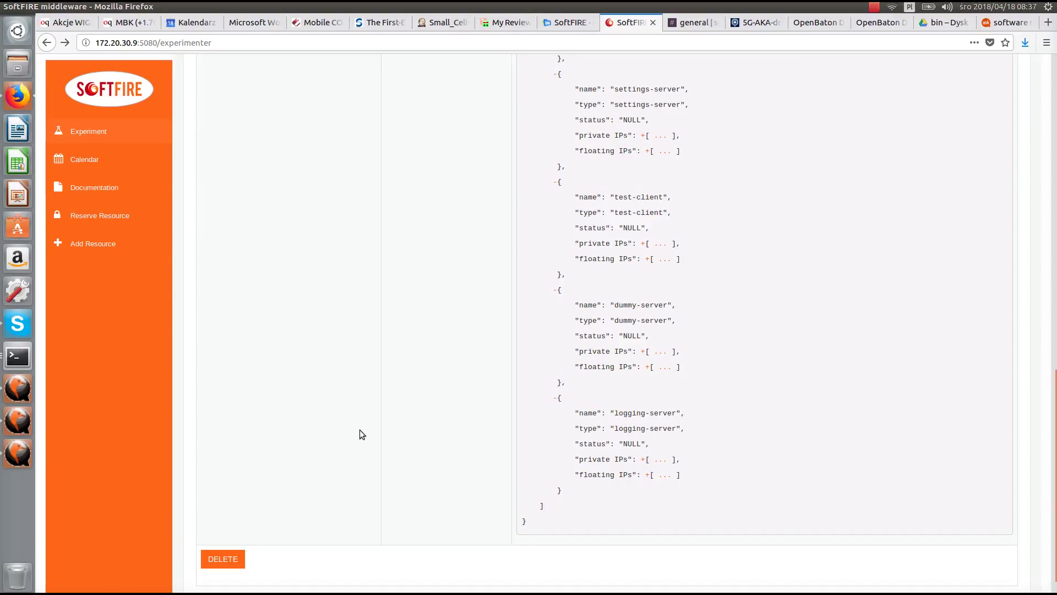
pyautogui.scroll(1, 359, 429)
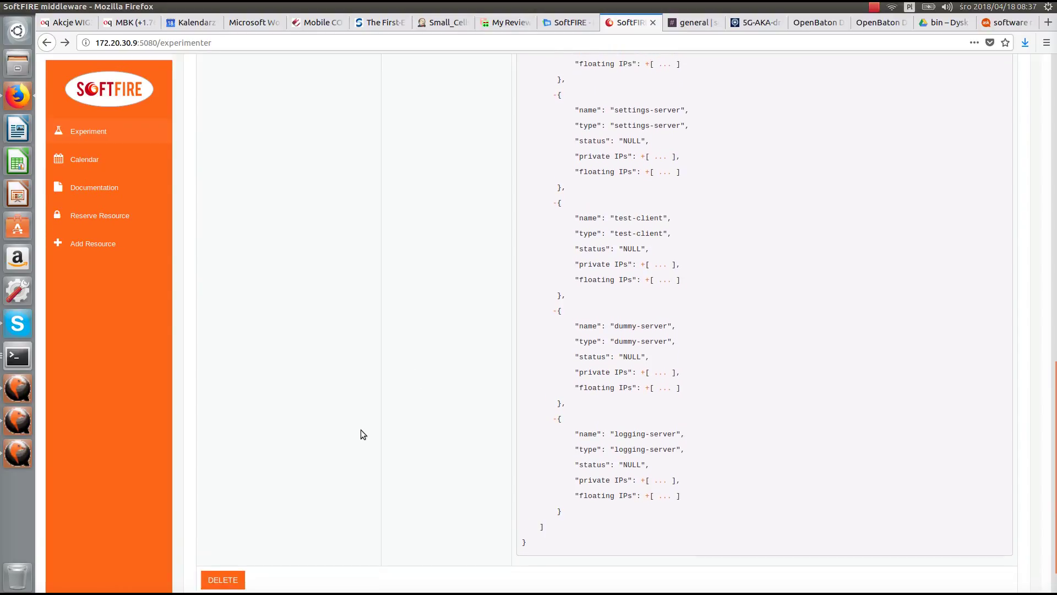
pyautogui.scroll(-1, 361, 431)
pyautogui.press('F5')
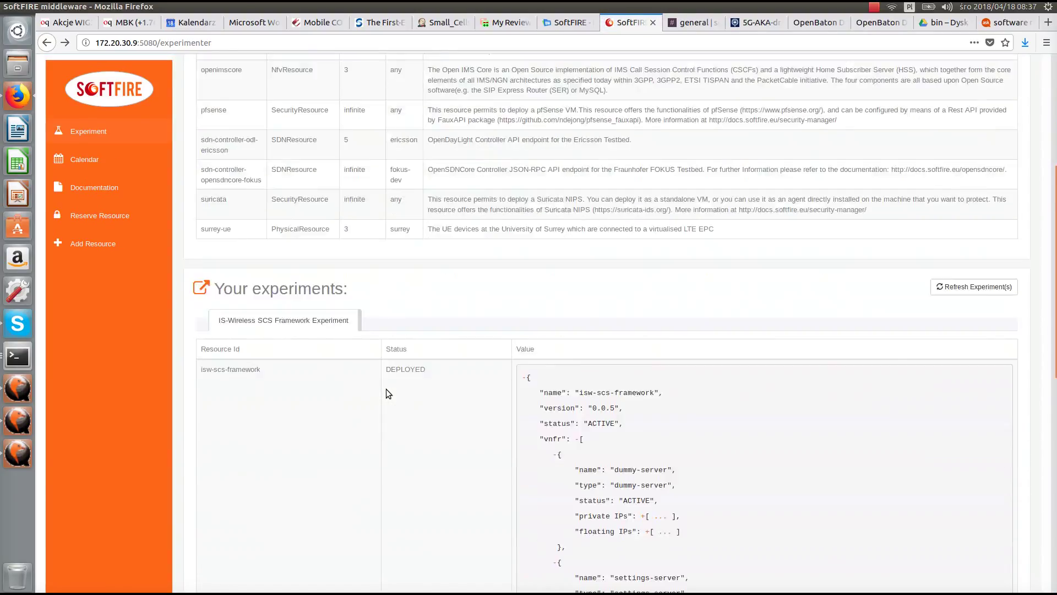
pyautogui.scroll(-3, 388, 393)
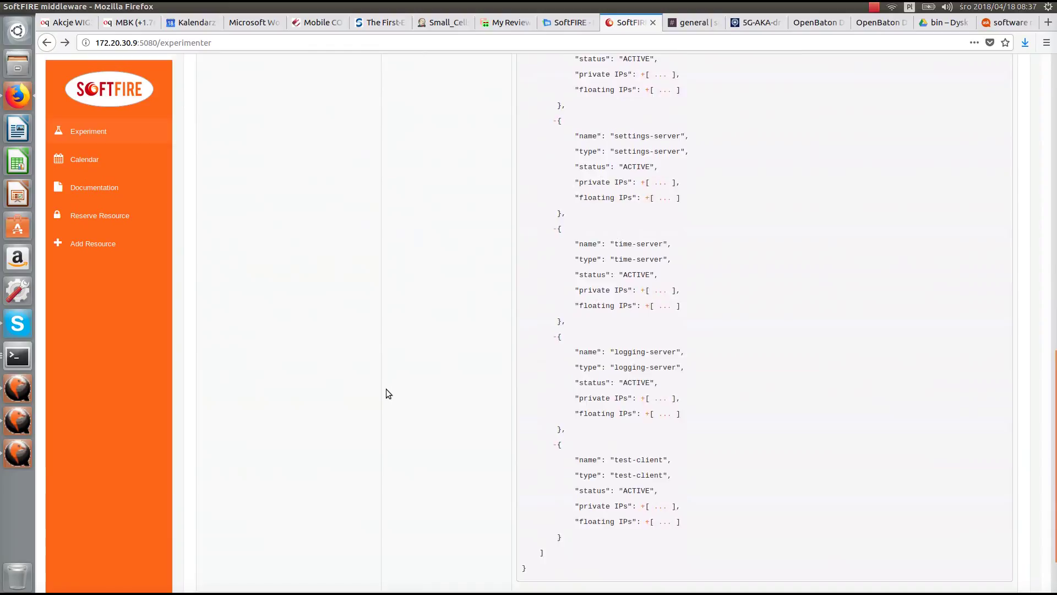
pyautogui.scroll(7, 388, 393)
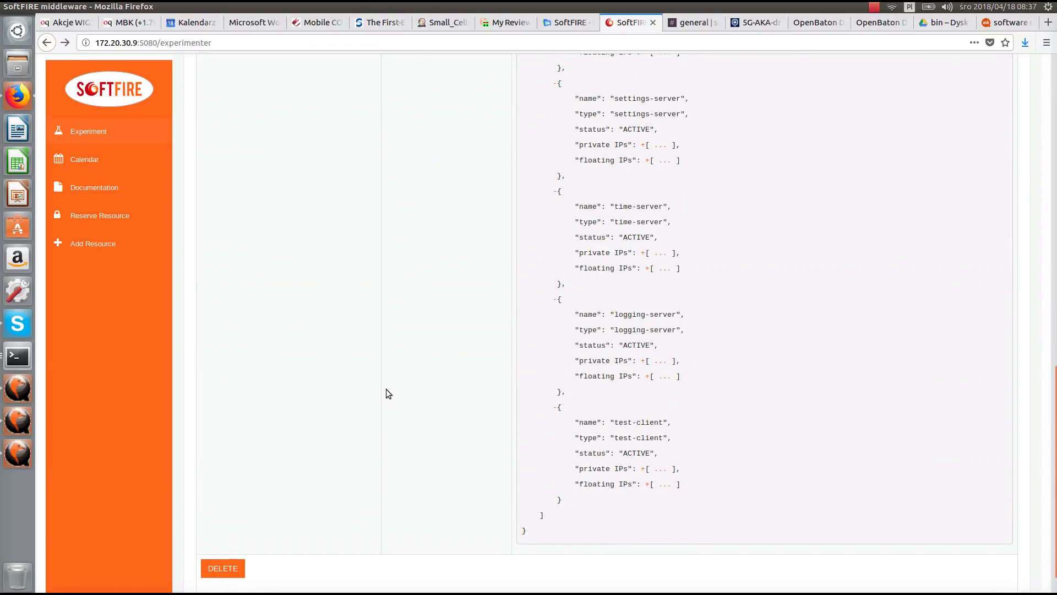
pyautogui.scroll(-7, 387, 392)
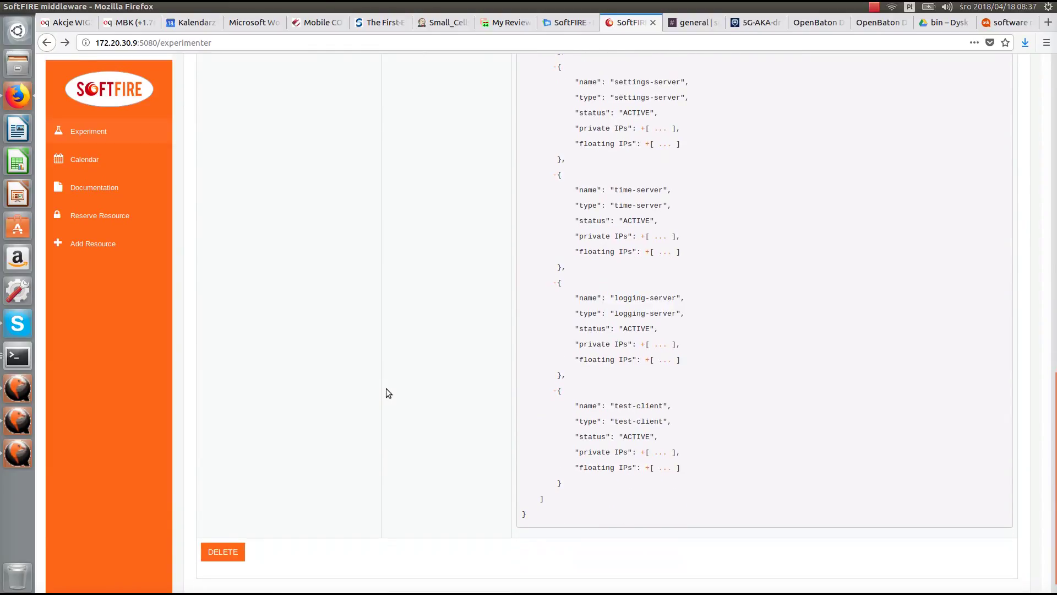
# Reveal the logging-server floating IP and open a terminal beside the page
pyautogui.click(654, 362)
pyautogui.hotkey('ctrl', 'alt', 't')
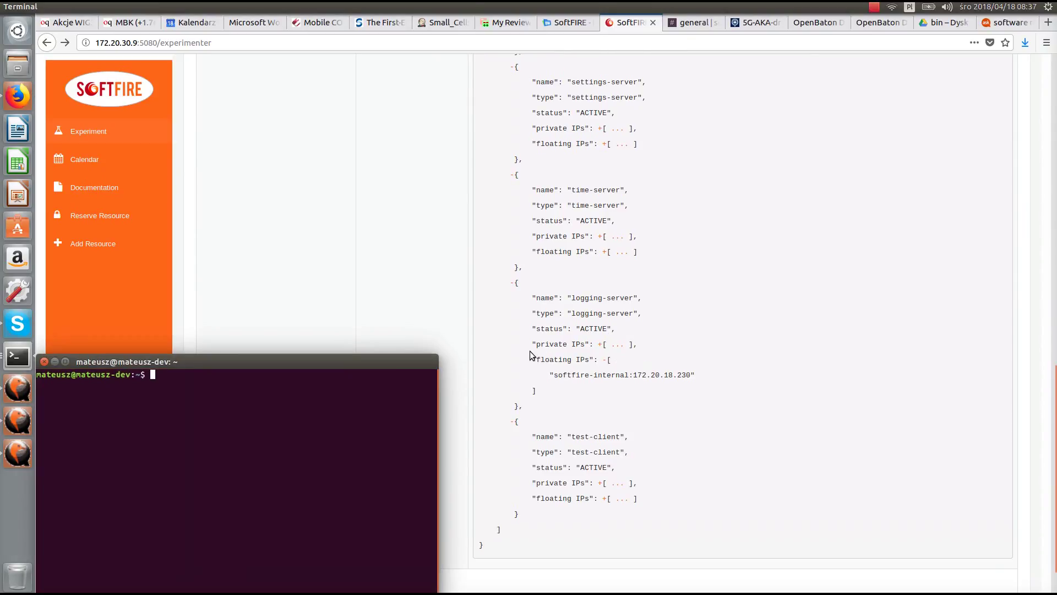
pyautogui.moveTo(359, 361); pyautogui.dragTo(395, 286)
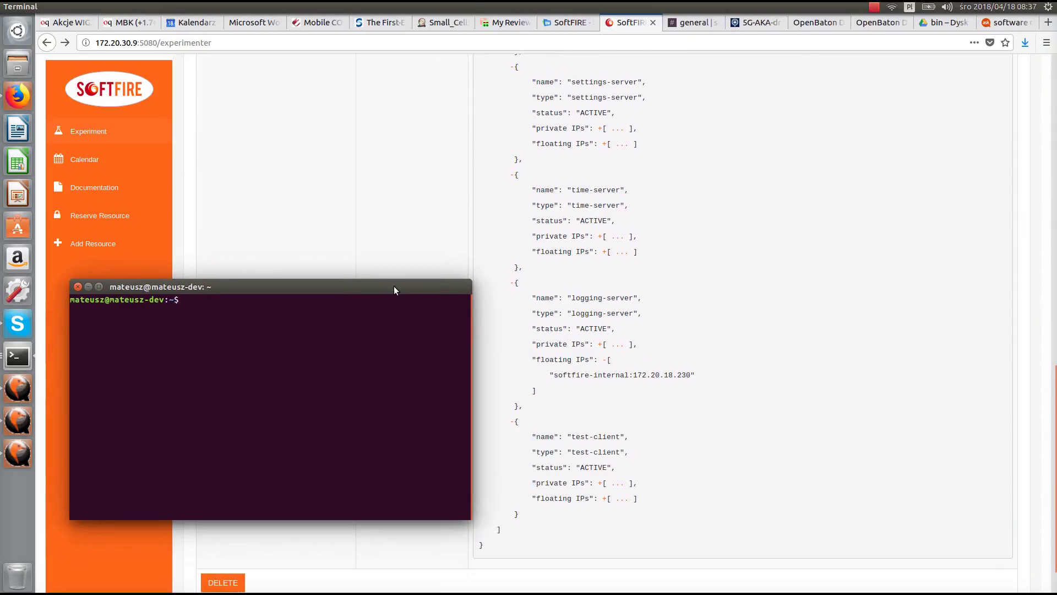
pyautogui.write('ssh ubuntu@172.20.18.23-')
pyautogui.press('BackSpace')
pyautogui.write('0 -i pri')
pyautogui.press('Tab')
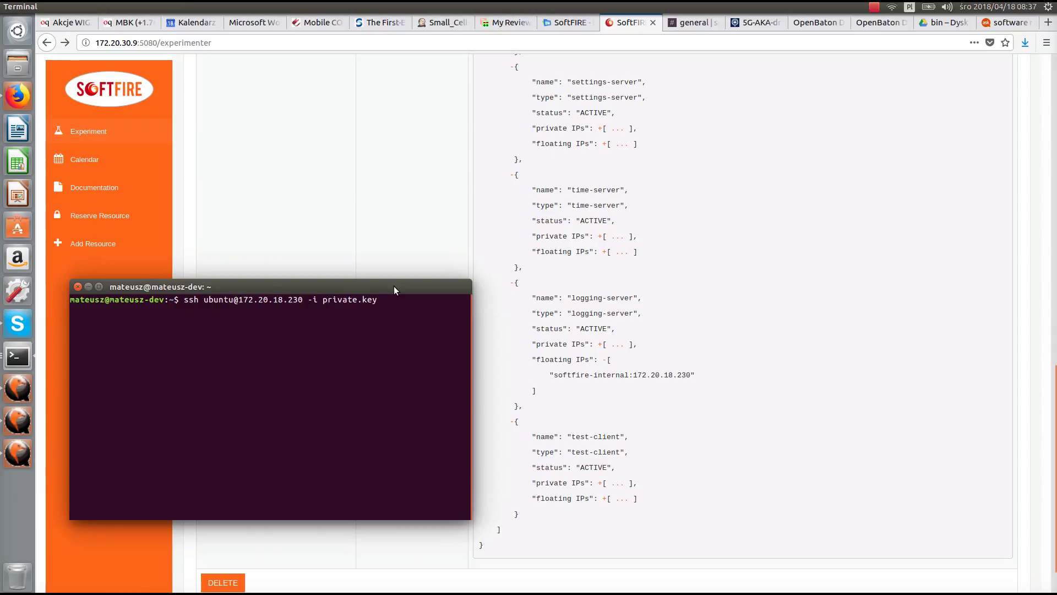
pyautogui.press('Return')
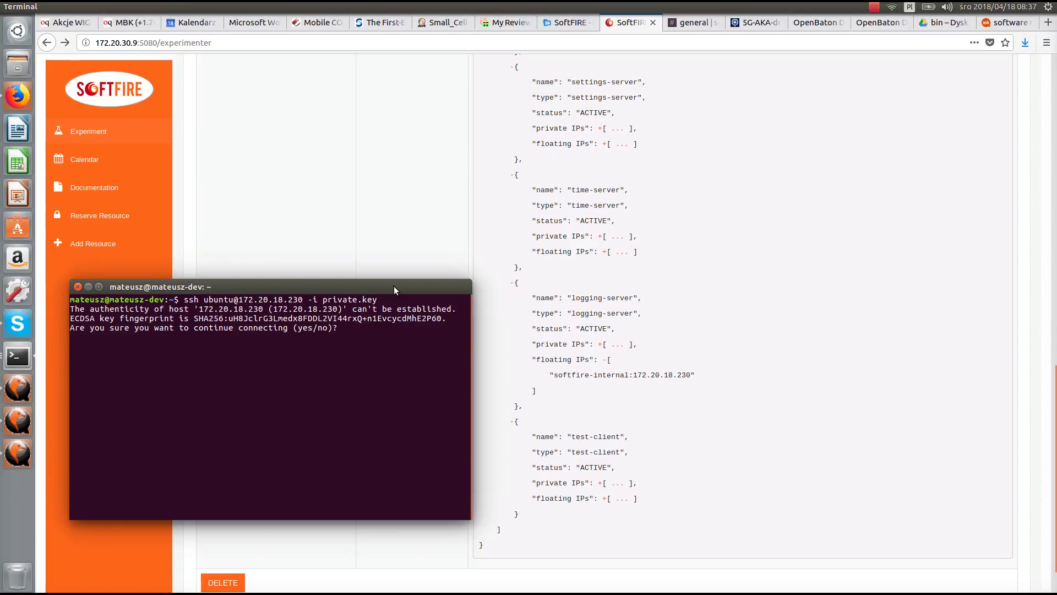
pyautogui.write('yes')
pyautogui.press('Return')
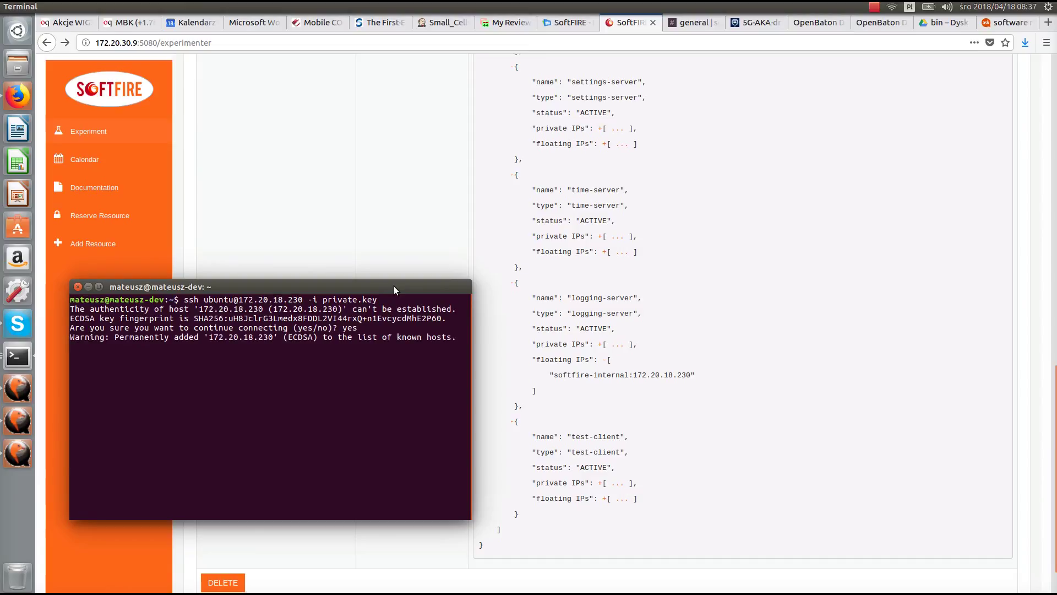
pyautogui.write('sudp')
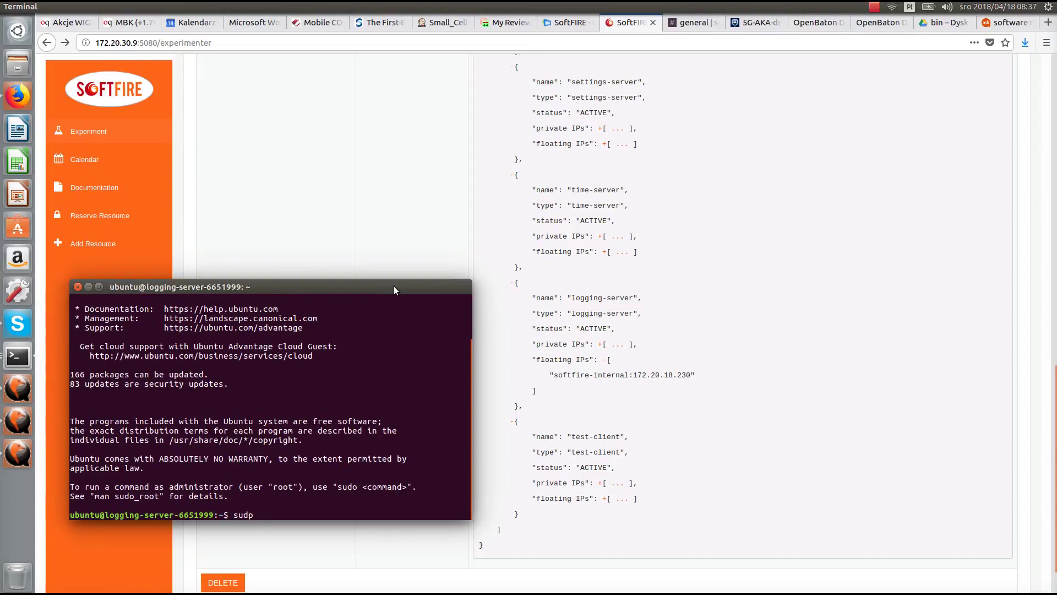
pyautogui.press('BackSpace')
# Become root with sudo su and list /tmp with ls -alsh
pyautogui.write('o su')
pyautogui.press('Return')
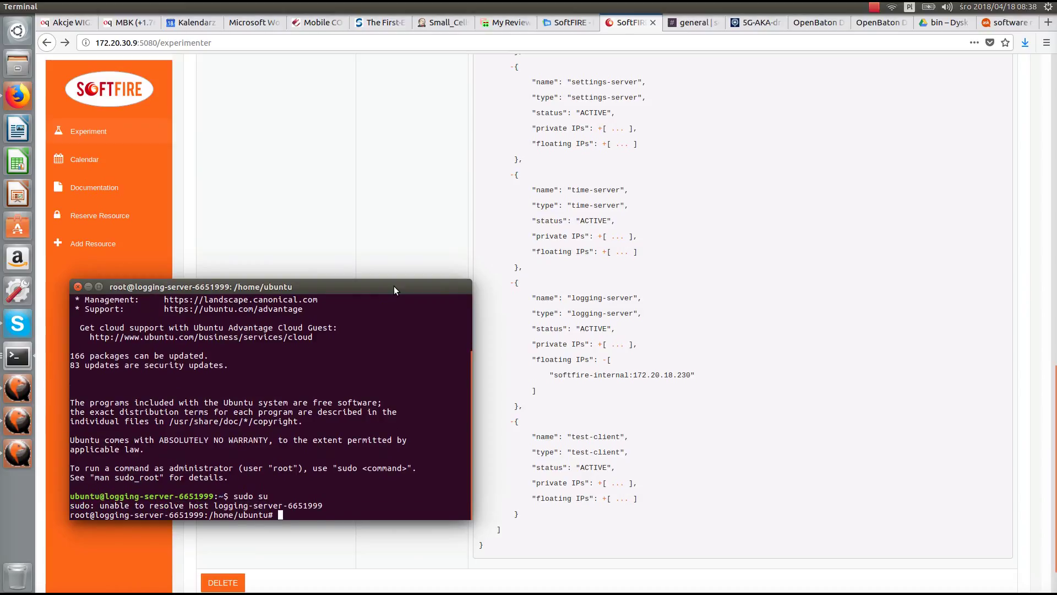
pyautogui.write('ls -alsh /tmp/')
pyautogui.press('Return')
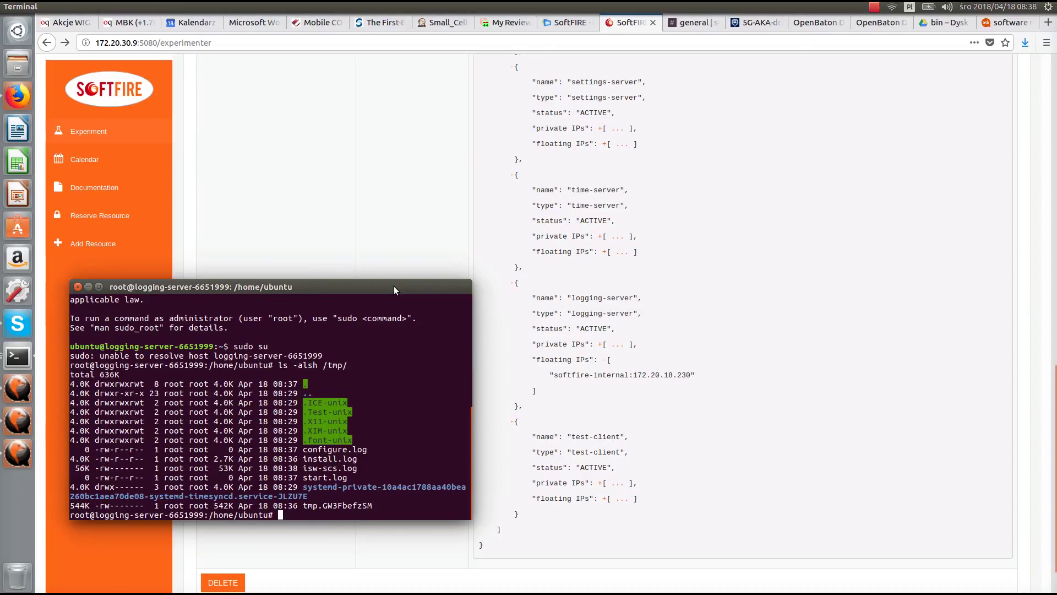
# Open /tmp/isw-scs.log in vim and page through entries showing tests receiving 'Hello SoftFIRE!'
pyautogui.write('vi')
pyautogui.press('BackSpace')
pyautogui.write('m,')
pyautogui.write('/tmp/')
pyautogui.write('isw-scs.log')
pyautogui.press('Return')
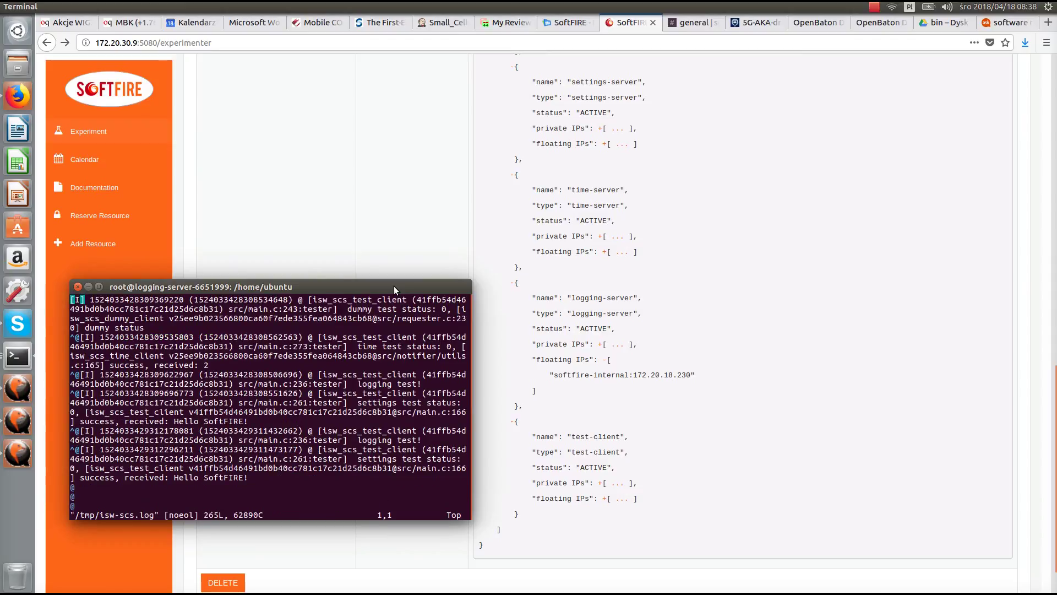
pyautogui.press('pagedown')
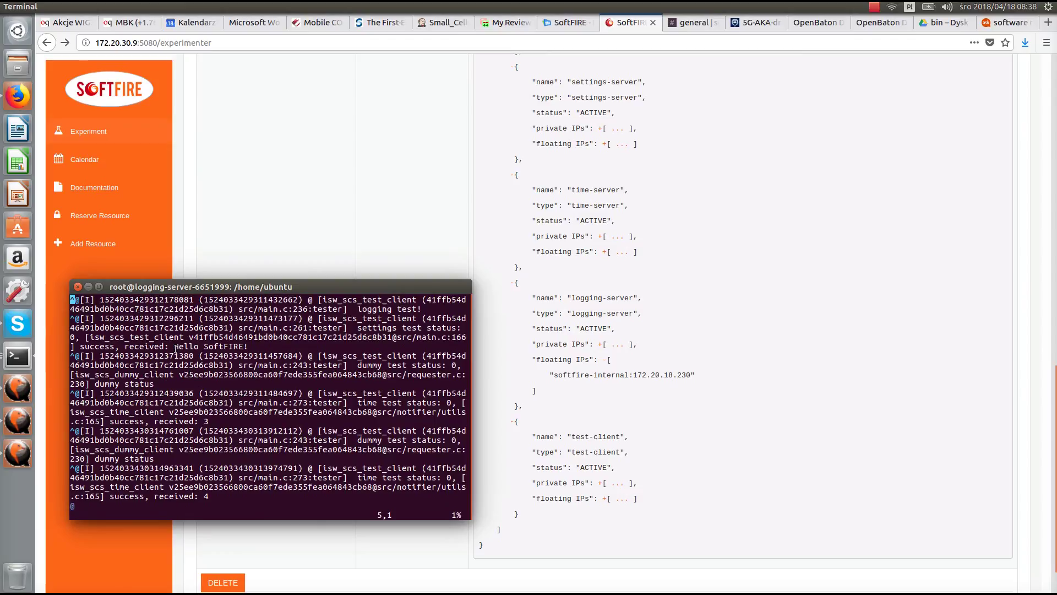
pyautogui.moveTo(175, 347); pyautogui.dragTo(247, 347)
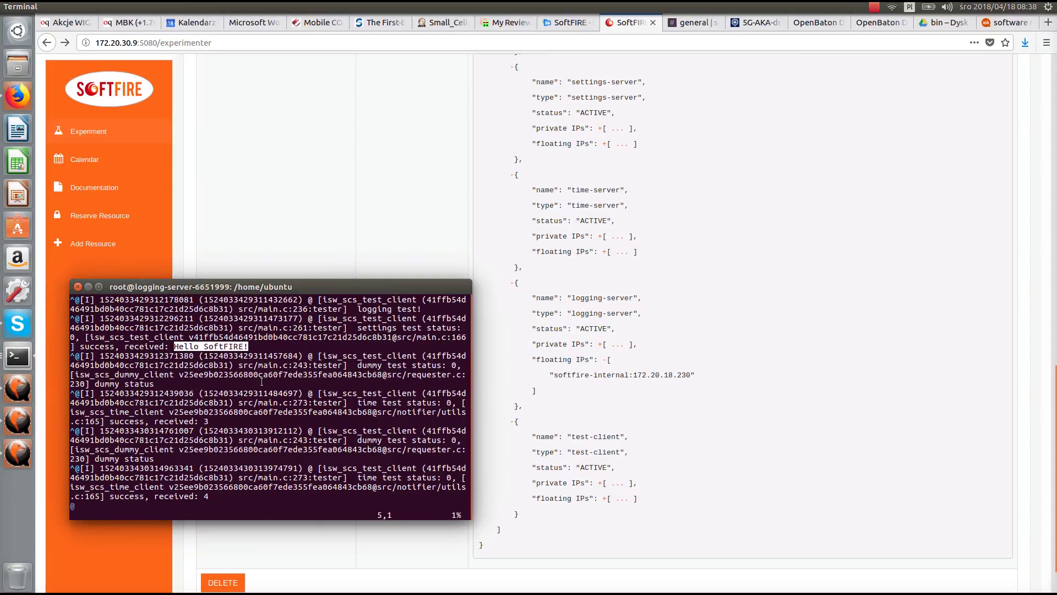
pyautogui.press('pagedown')
pyautogui.press('pagedown')
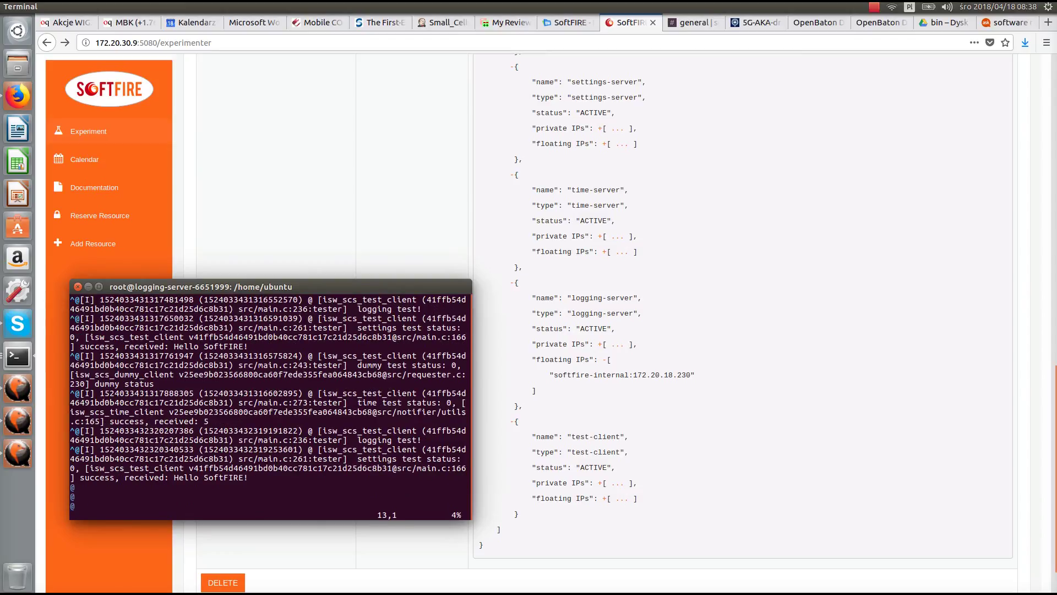
# Quit vim with :q, leave the root shell and log out of the SSH session
pyautogui.write(':q')
pyautogui.press('Return')
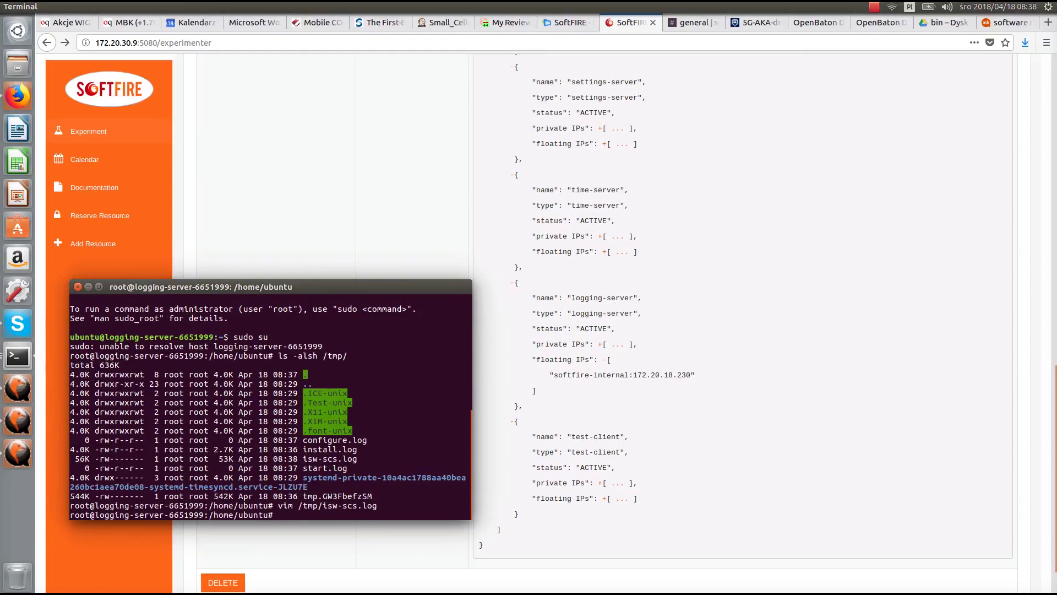
pyautogui.write('exit')
pyautogui.press('Return')
pyautogui.write('exot')
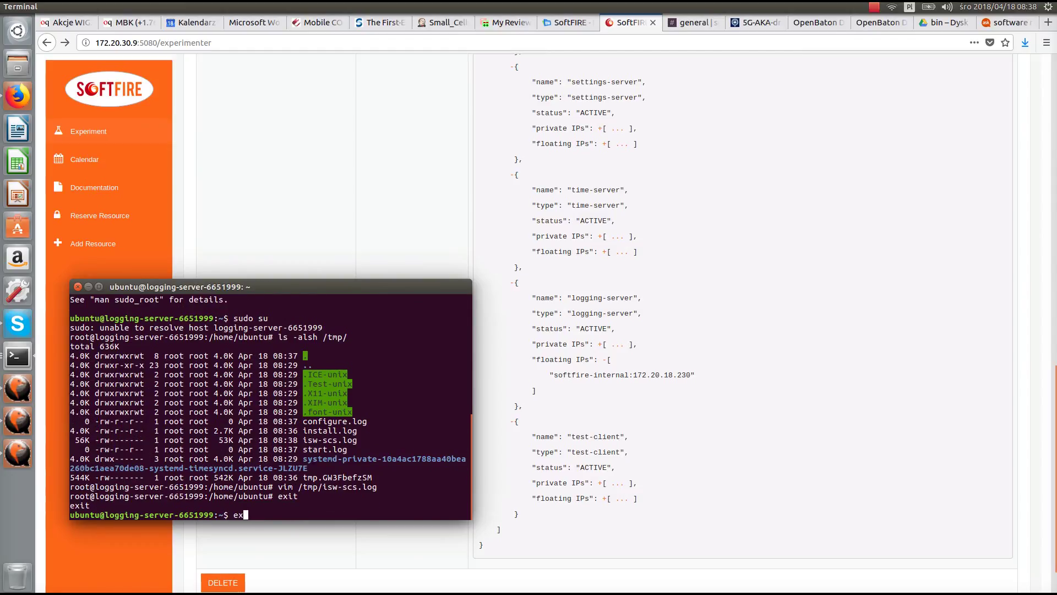
pyautogui.press('BackSpace')
pyautogui.press('BackSpace')
pyautogui.write('it')
pyautogui.press('Return')
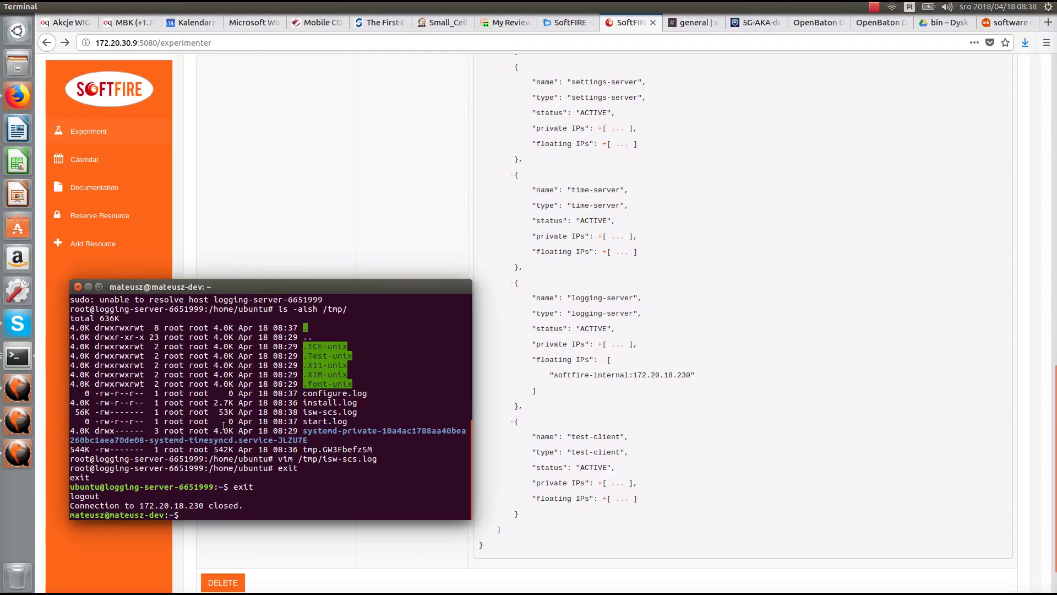
# Close the local terminal with exit
pyautogui.write('es')
pyautogui.press('BackSpace')
pyautogui.press('BackSpace')
pyautogui.write('exit')
pyautogui.press('Return')
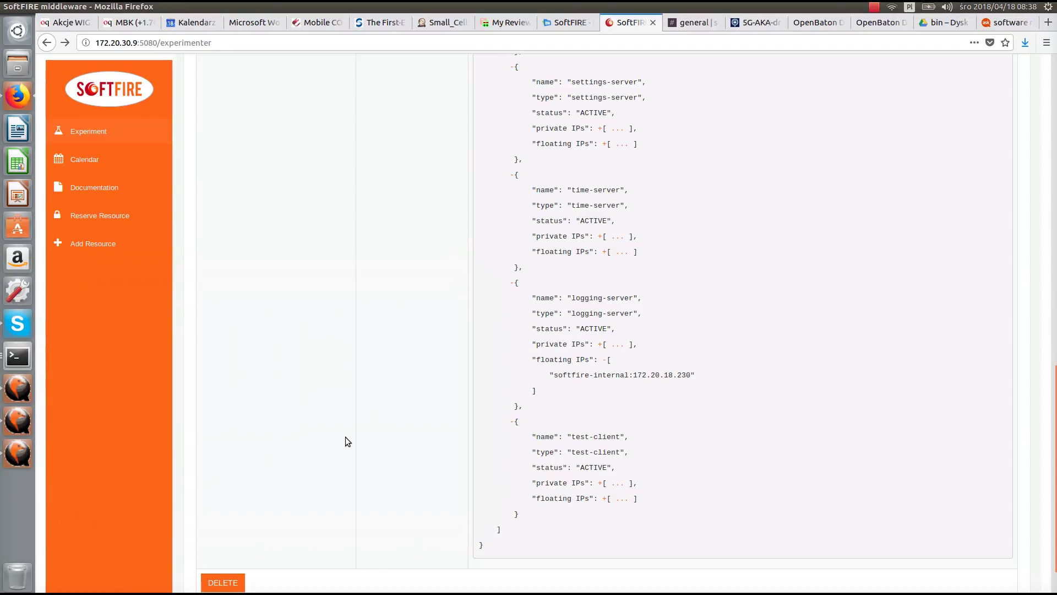
# Delete the isw-scs-framework experiment and wait for the Working dialog to finish
pyautogui.click(223, 583)
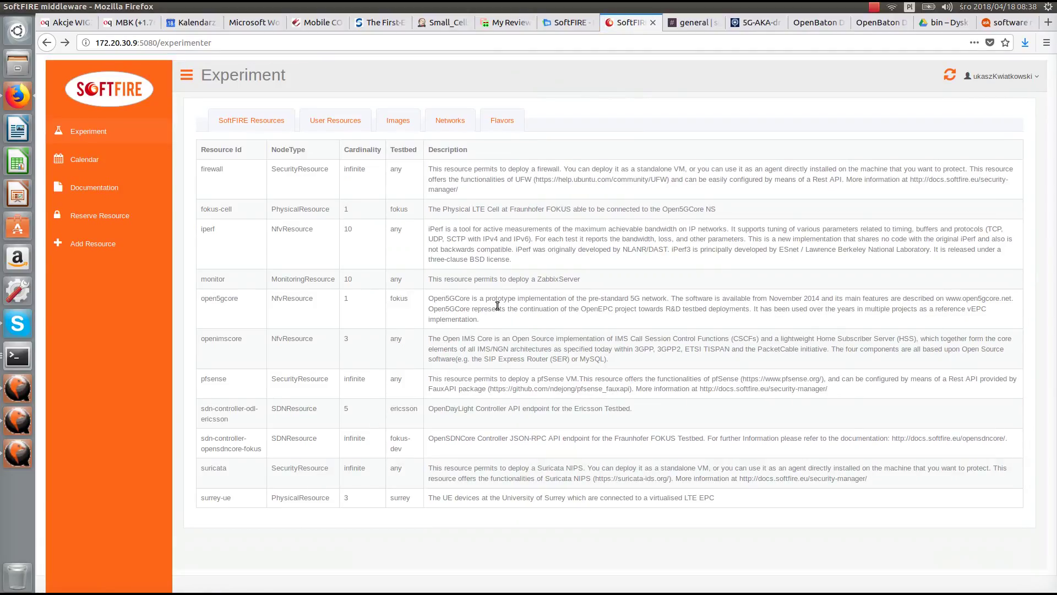
pyautogui.click(874, 7)
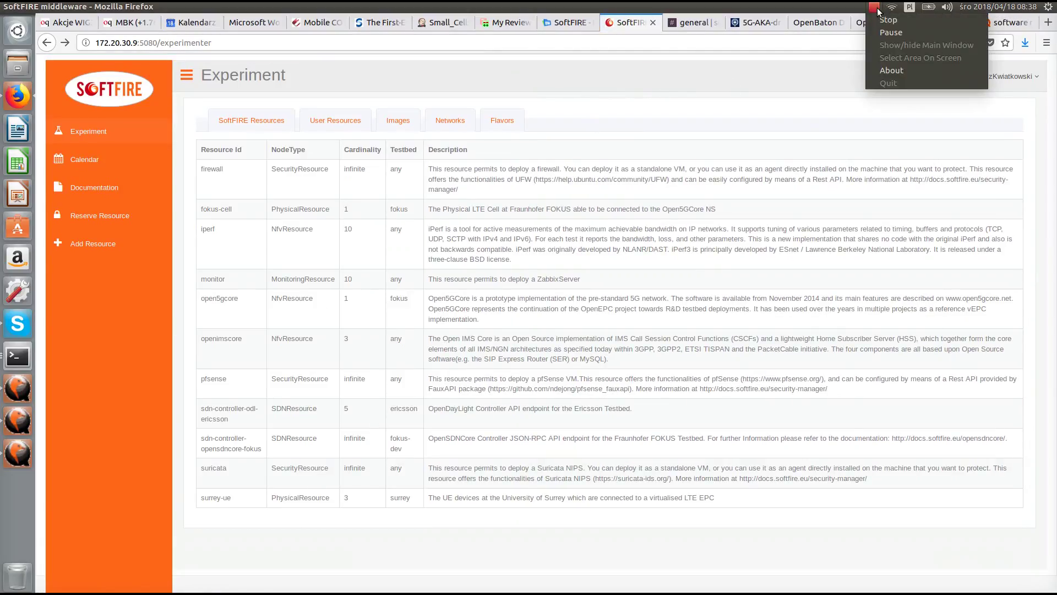